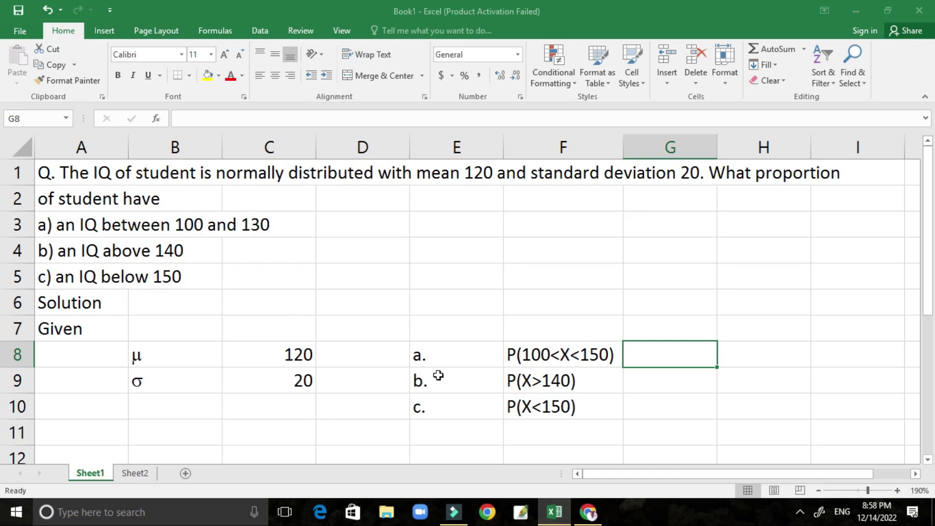
# Correct the part a label in F8 from P(100<X<150) to P(100<X<130).
pyautogui.click(542, 411)
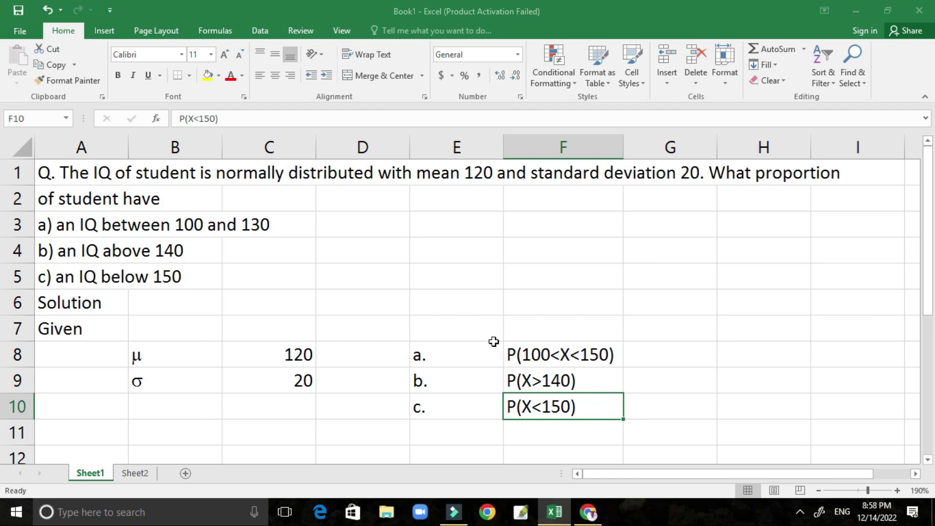
pyautogui.doubleClick(592, 357)
pyautogui.click(592, 357)
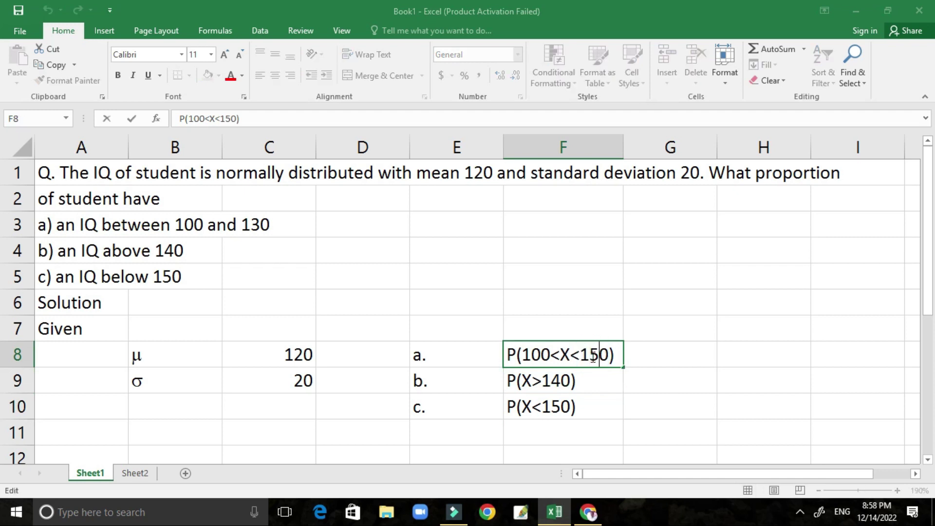
pyautogui.press('BackSpace')
pyautogui.write('3')
pyautogui.click(613, 389)
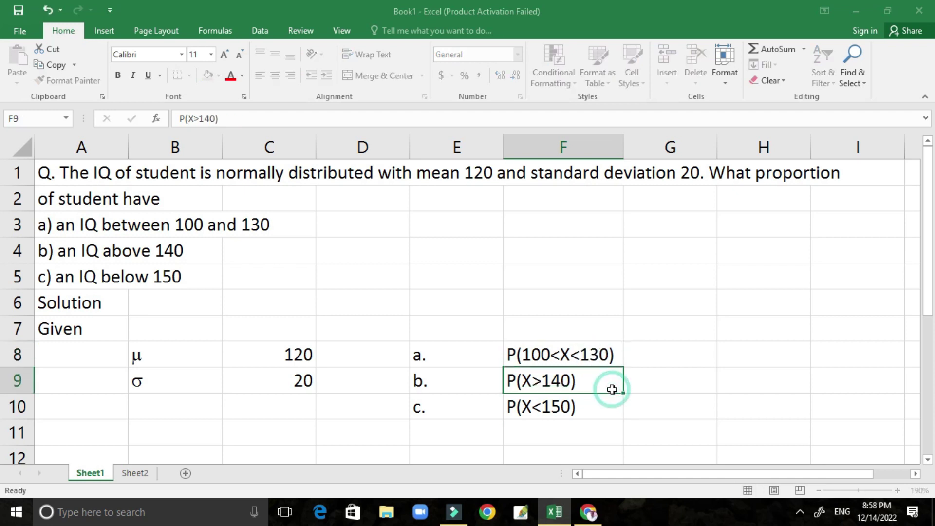
# Review the answer cells G9 and G8 and the part c label, ending on G10.
pyautogui.click(671, 378)
pyautogui.click(659, 361)
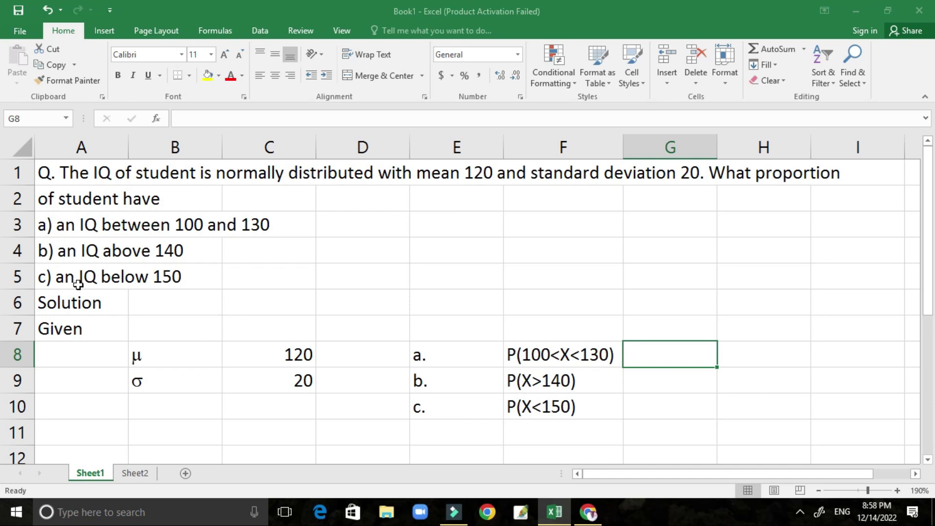
pyautogui.click(614, 411)
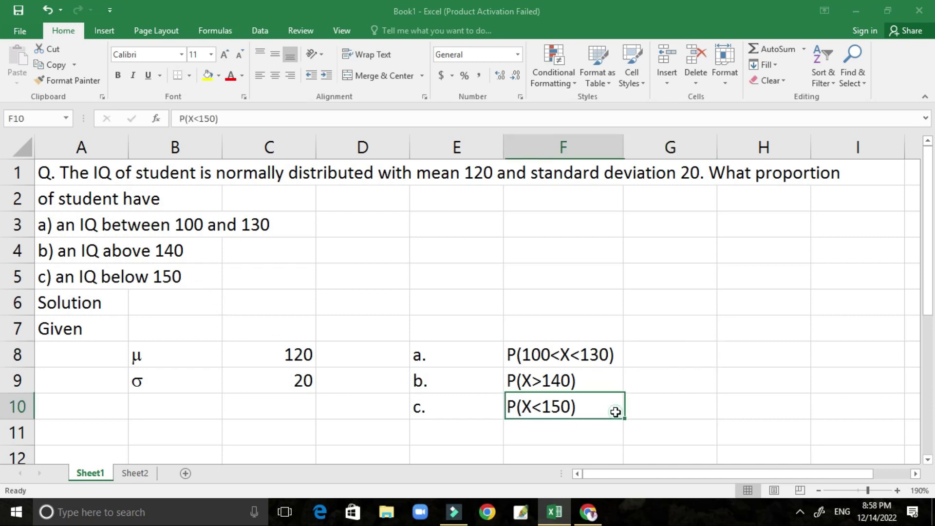
pyautogui.click(686, 410)
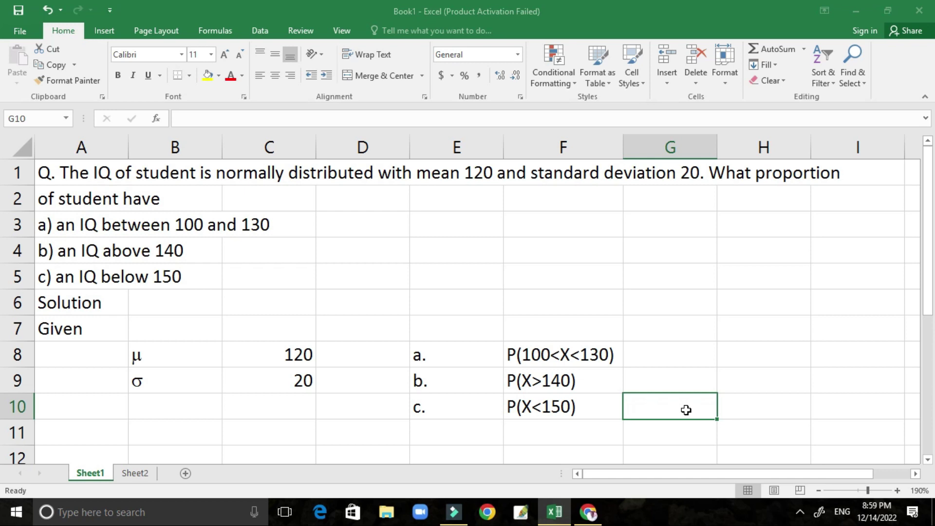
# Enter =NORM.DIST(150,C8,C9,1) in G10, giving P(X<150) = 0.9331928.
pyautogui.write('=')
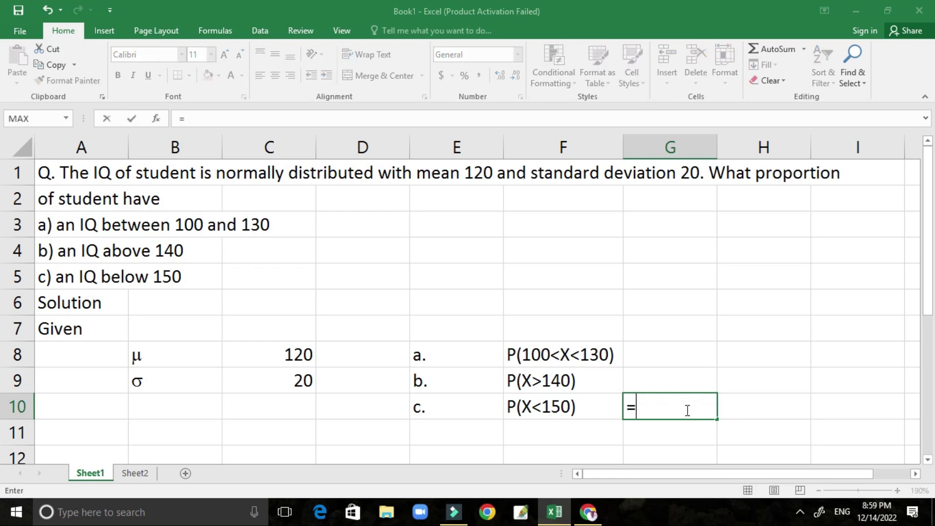
pyautogui.write('no')
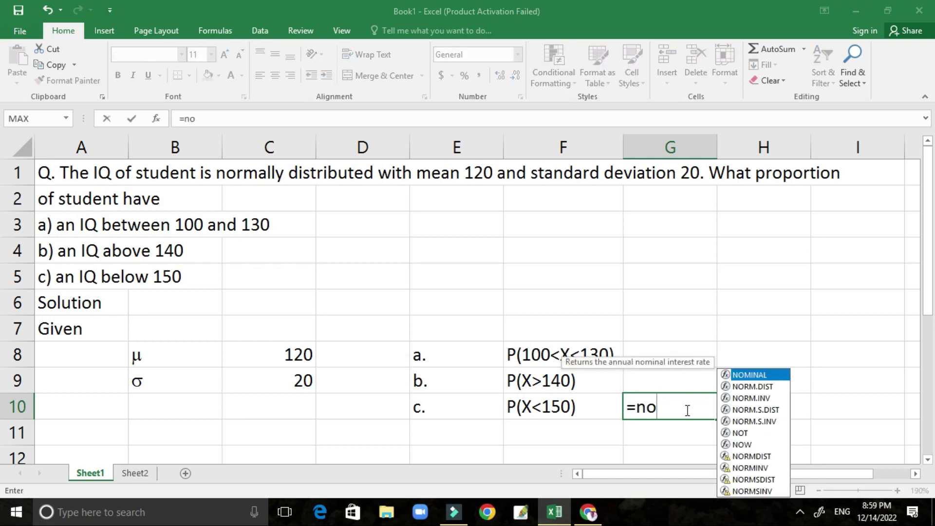
pyautogui.write('rm')
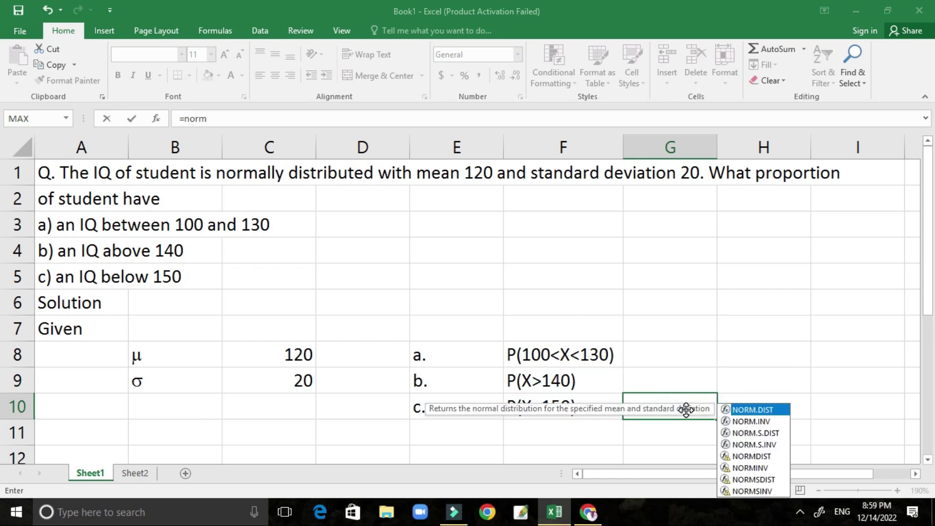
pyautogui.doubleClick(753, 410)
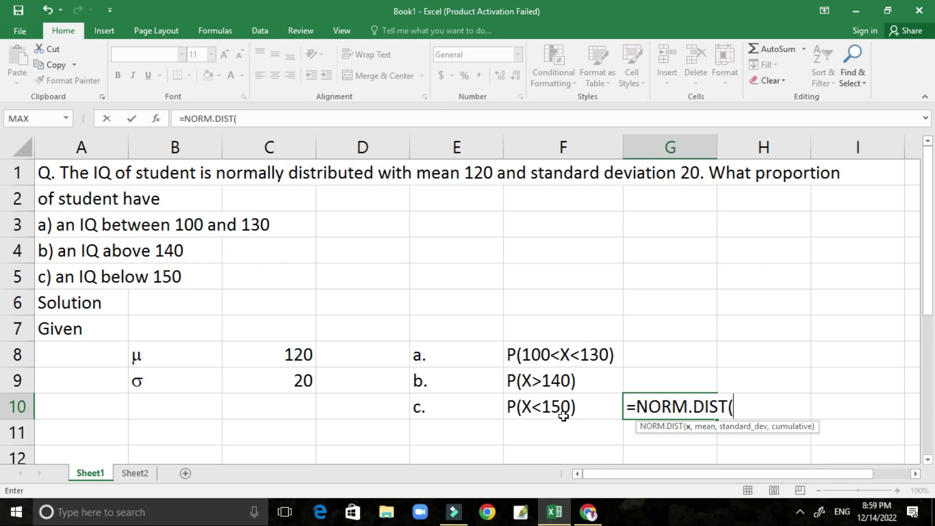
pyautogui.write('150')
pyautogui.write(',')
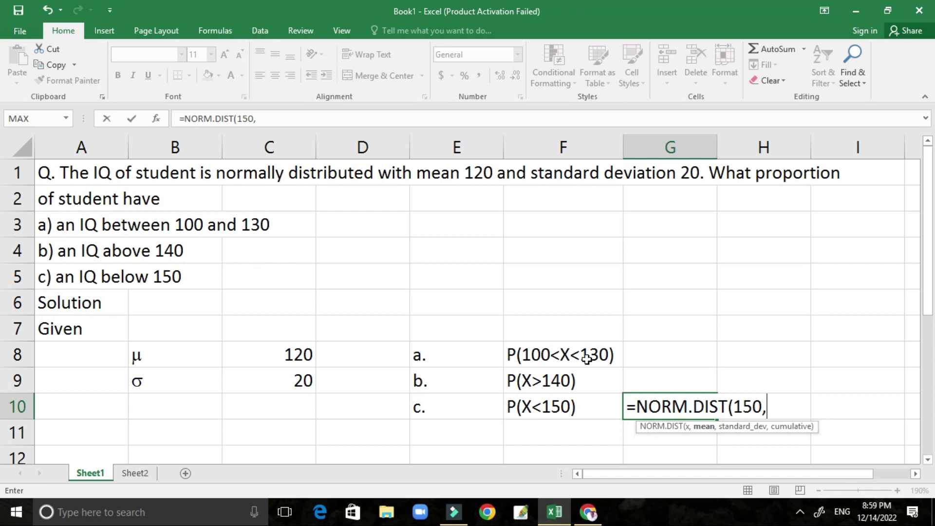
pyautogui.click(285, 358)
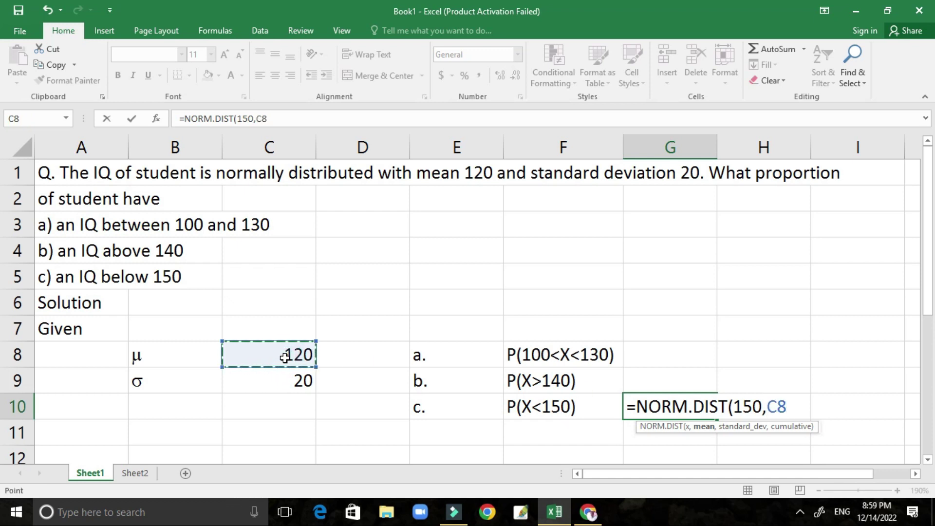
pyautogui.write(',')
pyautogui.click(273, 380)
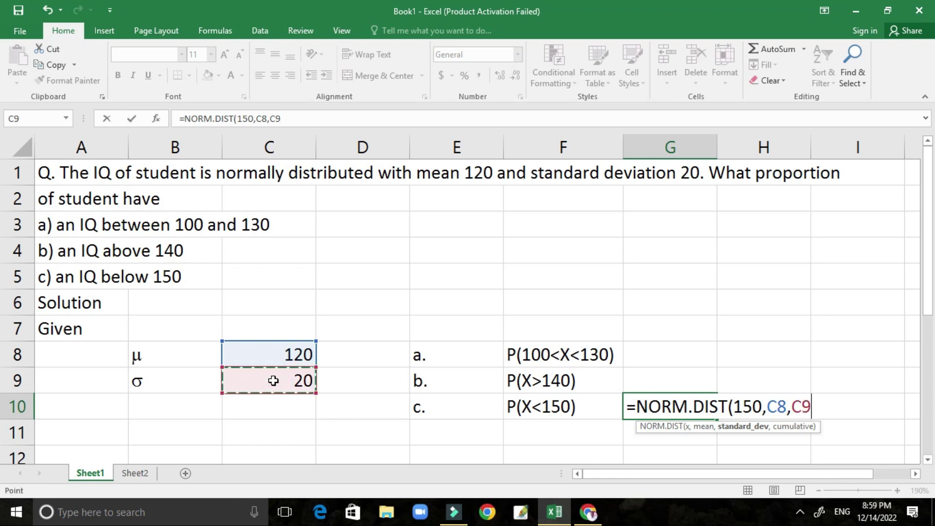
pyautogui.write(',')
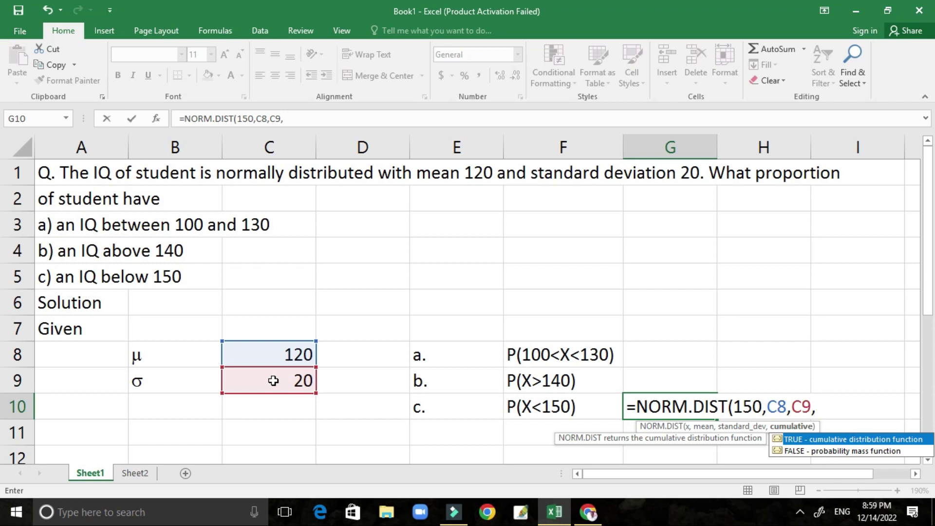
pyautogui.write('1')
pyautogui.write(')')
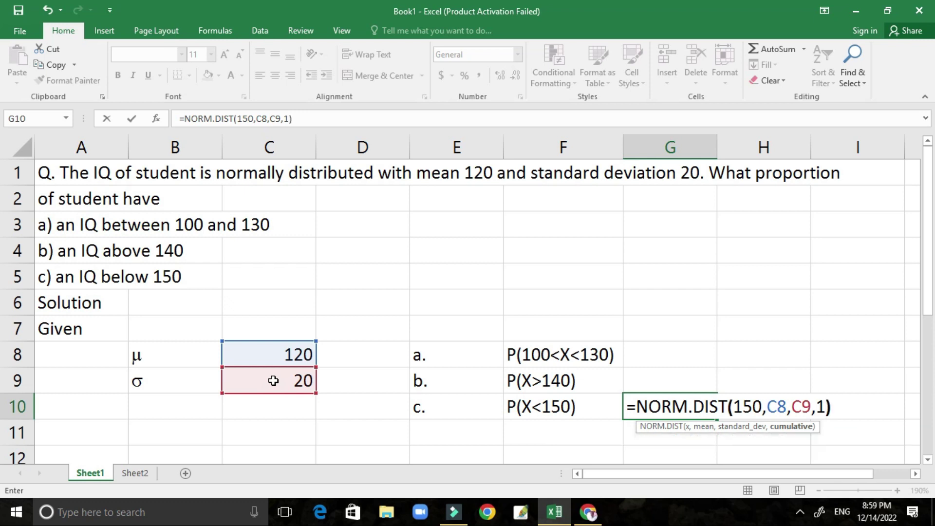
pyautogui.press('Return')
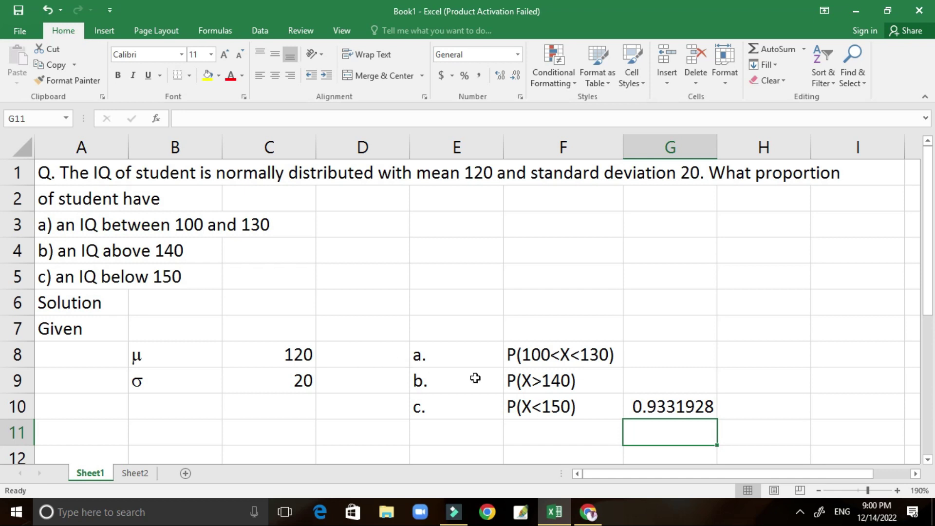
# Add the heading 'Formula' in H7.
pyautogui.click(665, 407)
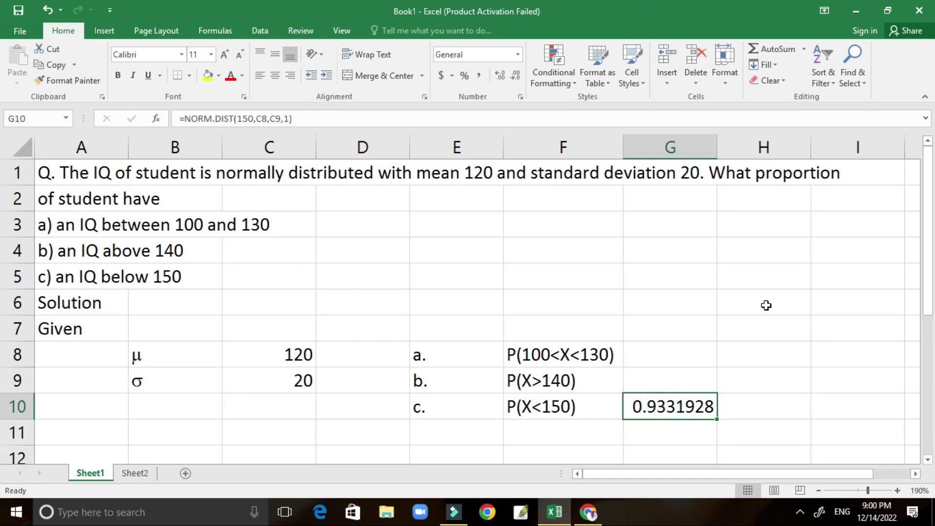
pyautogui.click(753, 331)
pyautogui.write('F')
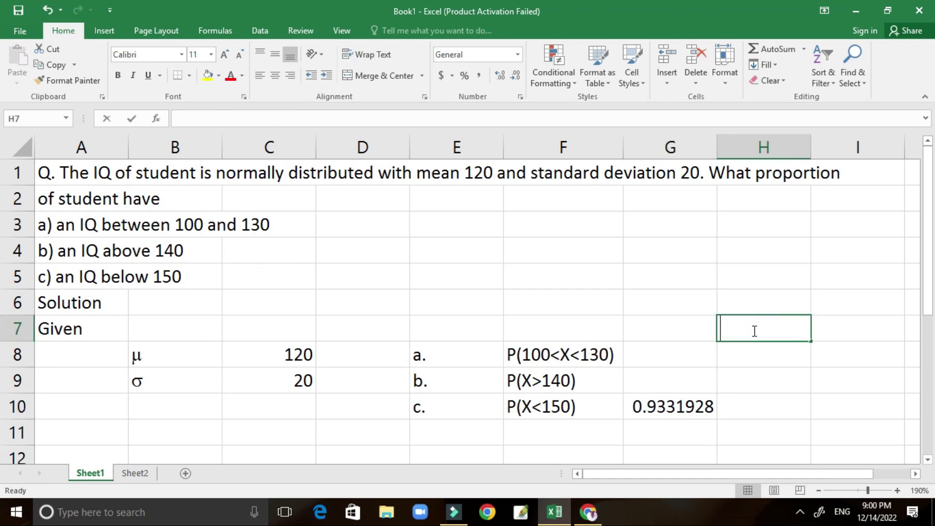
pyautogui.write('ormul')
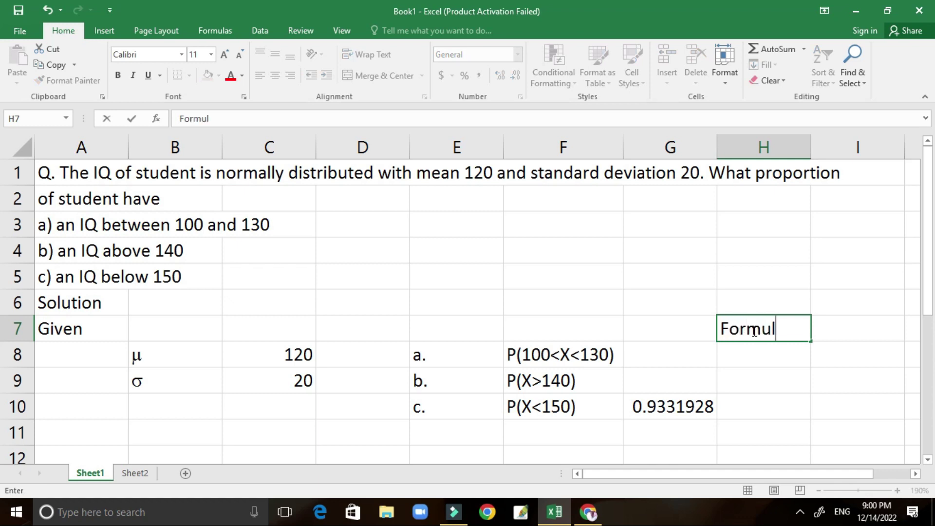
pyautogui.write('a')
pyautogui.click(669, 406)
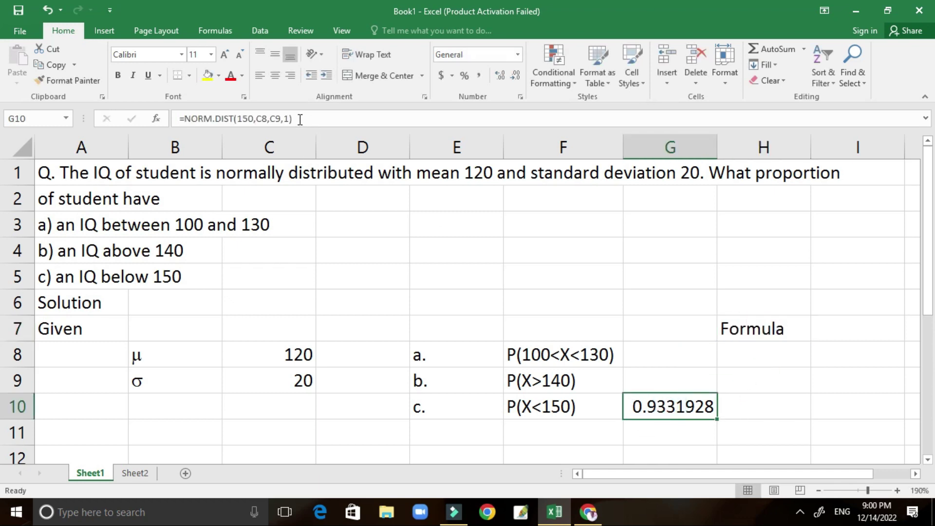
# Copy G10's formula and paste it into H10 as text after an apostrophe.
pyautogui.moveTo(298, 119); pyautogui.dragTo(179, 119)
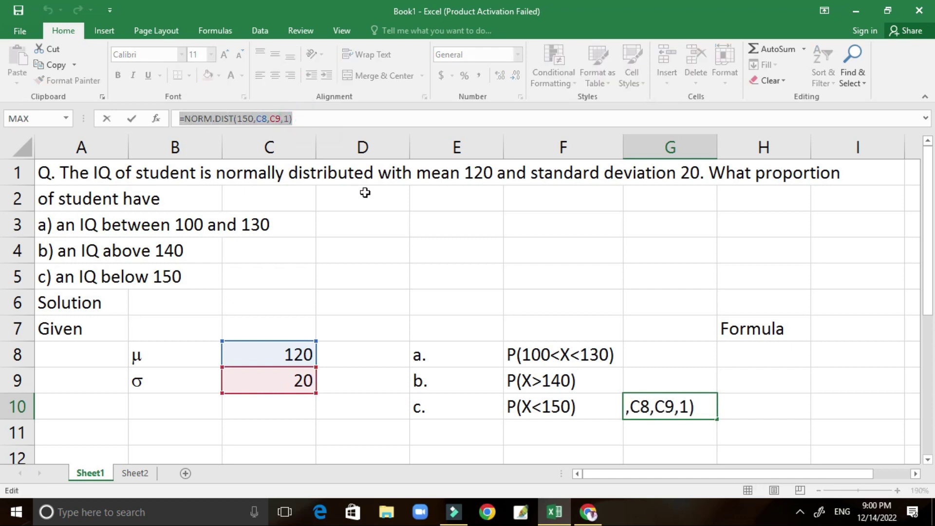
pyautogui.hotkey('ctrl', 'c')
pyautogui.click(107, 119)
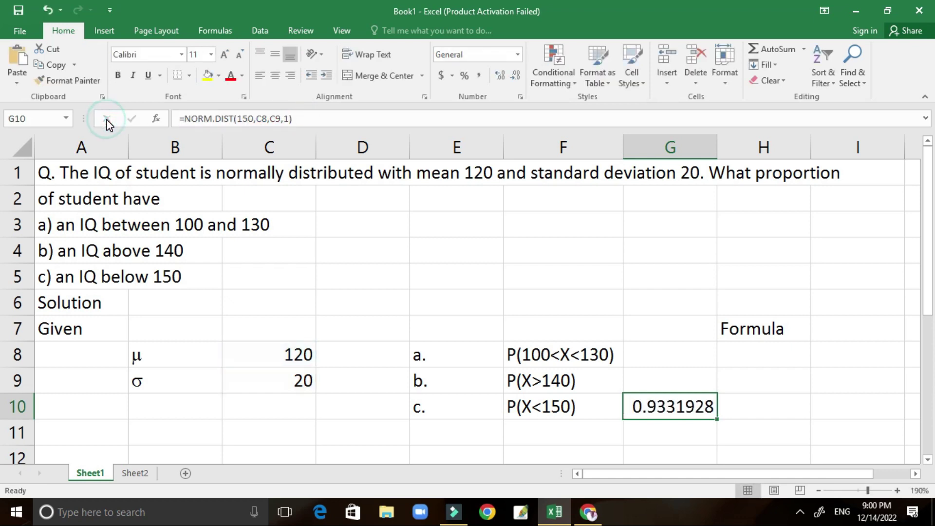
pyautogui.click(745, 403)
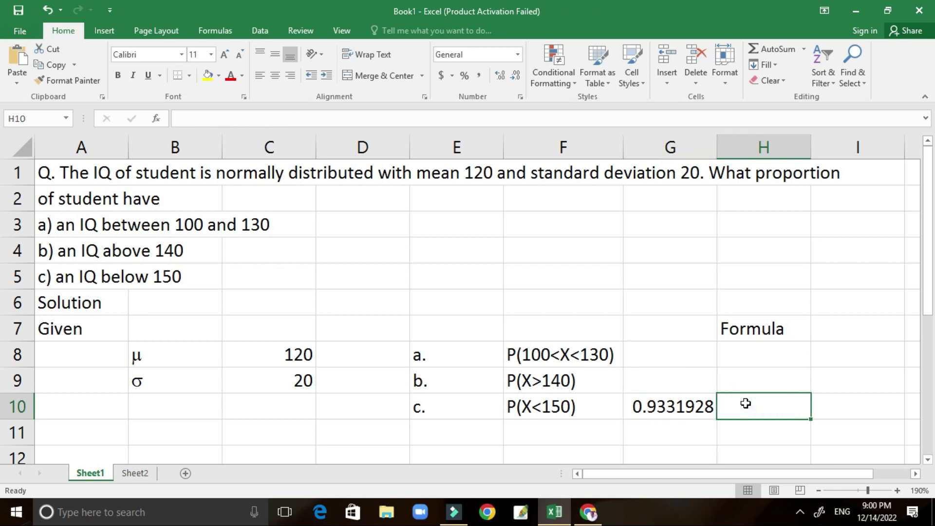
pyautogui.write("'")
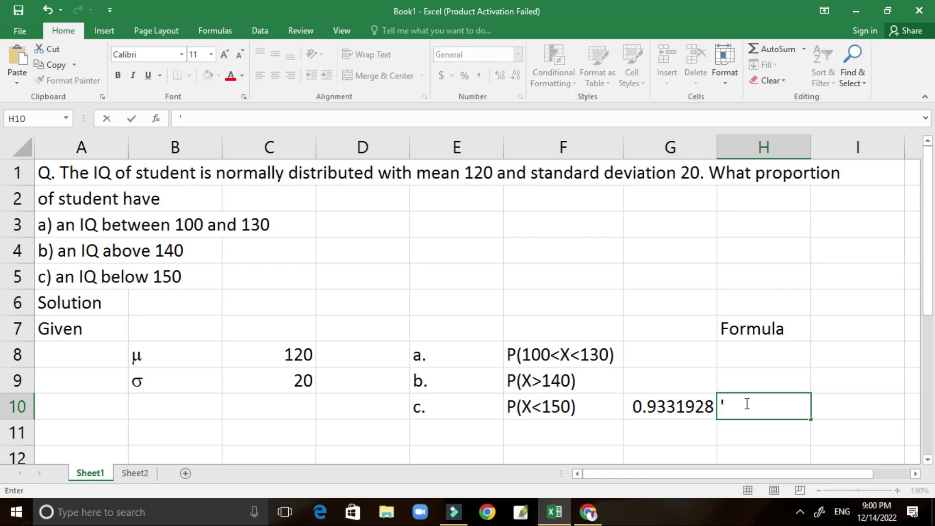
pyautogui.hotkey('ctrl', 'v')
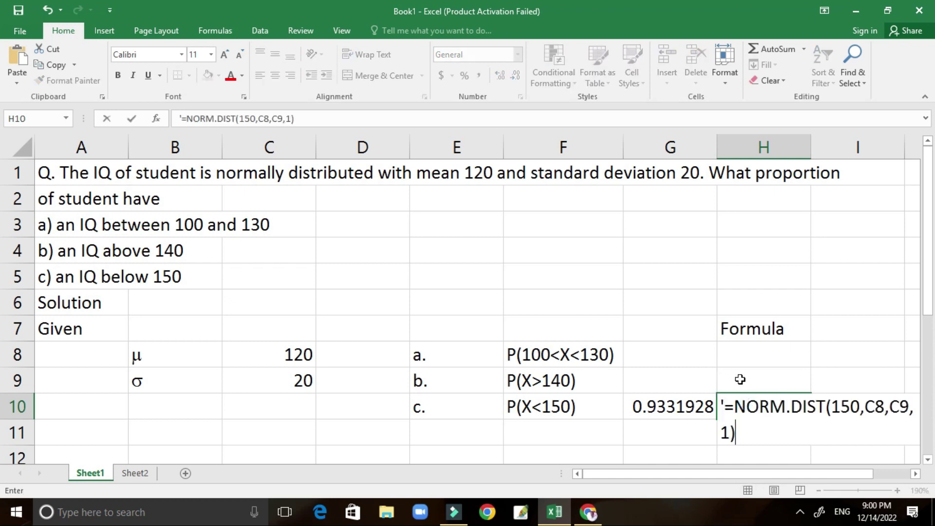
pyautogui.click(740, 379)
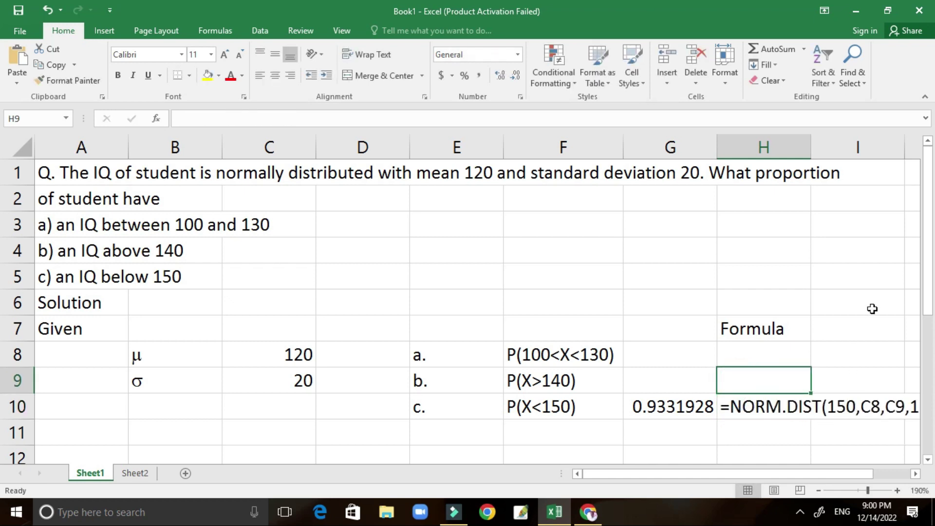
# Scroll the sheet one column right to show H10's full formula text.
pyautogui.click(916, 474)
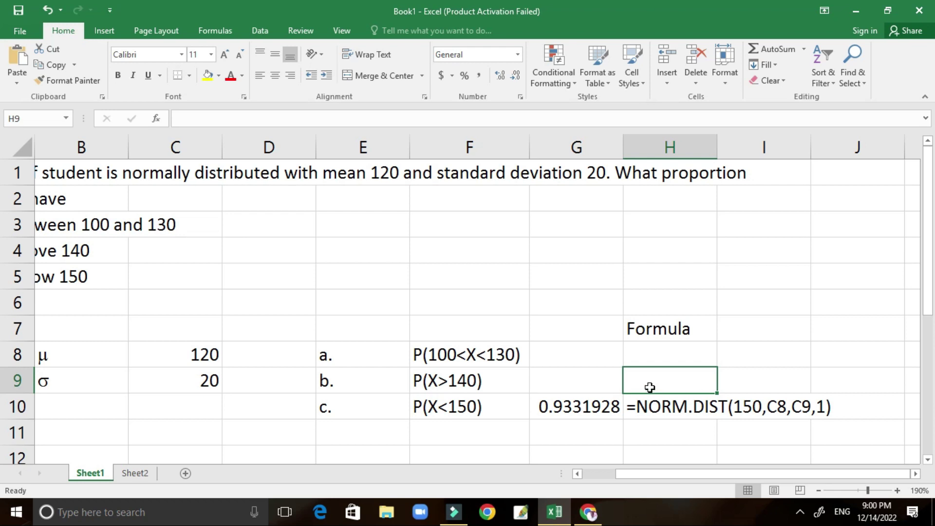
# Enter =1-NORM.DIST(140,C8,C9,1) in G9, giving P(X>140) = 0.1586553.
pyautogui.click(568, 384)
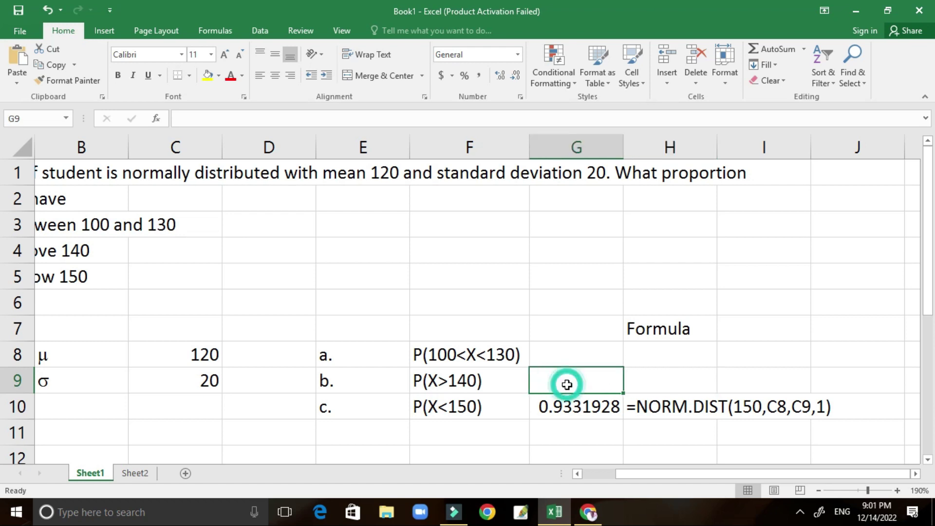
pyautogui.write('=1')
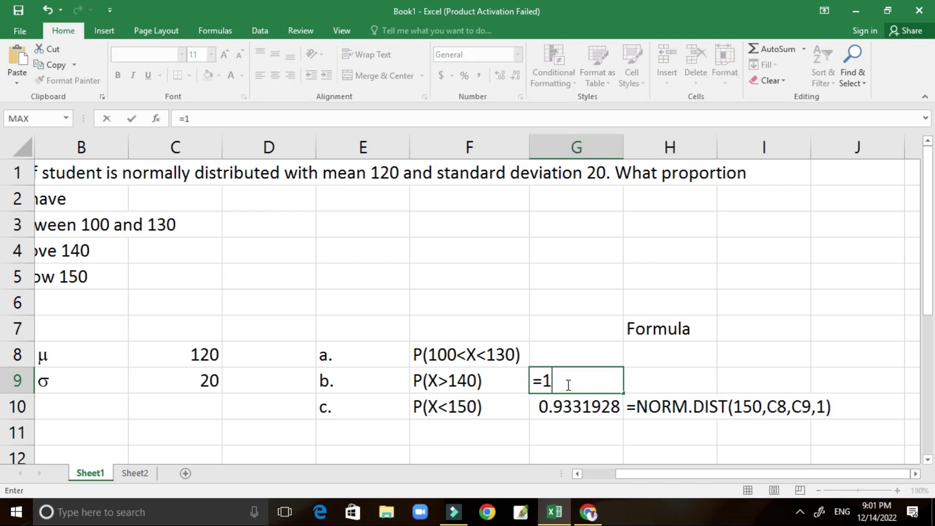
pyautogui.write('-')
pyautogui.write('n')
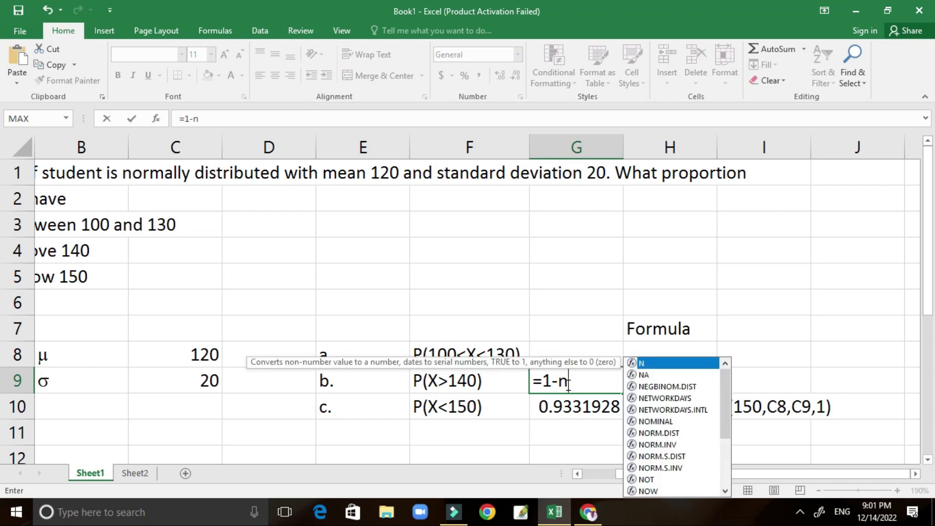
pyautogui.doubleClick(674, 459)
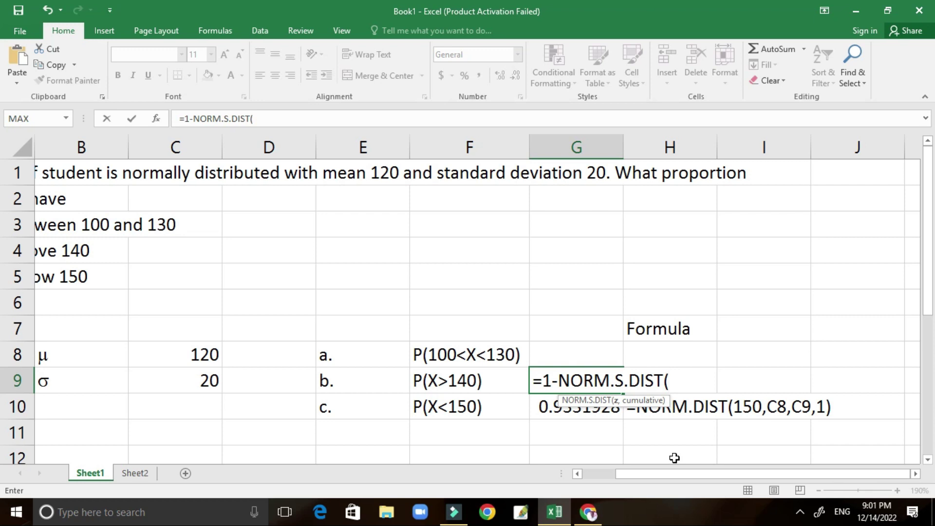
pyautogui.press('BackSpace')
pyautogui.press('BackSpace')
pyautogui.press('BackSpace')
pyautogui.press('BackSpace')
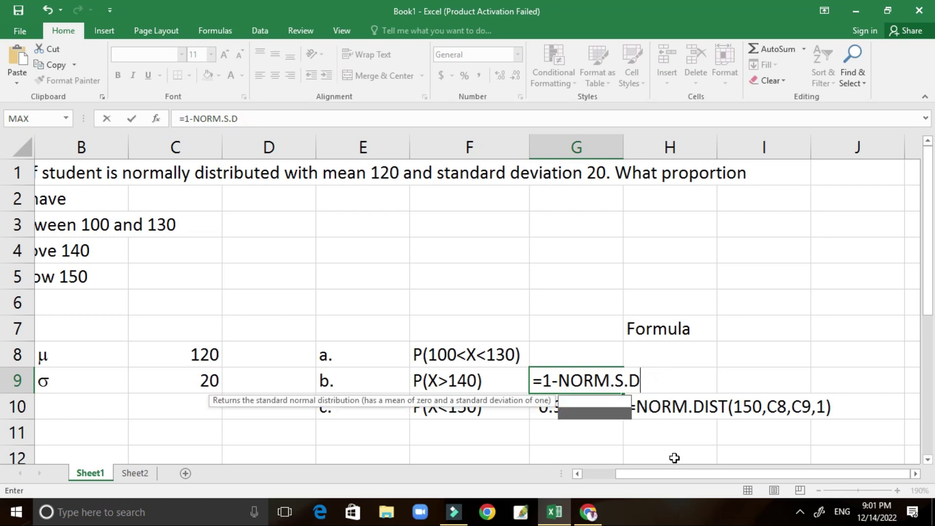
pyautogui.press('BackSpace')
pyautogui.press('BackSpace')
pyautogui.press('BackSpace')
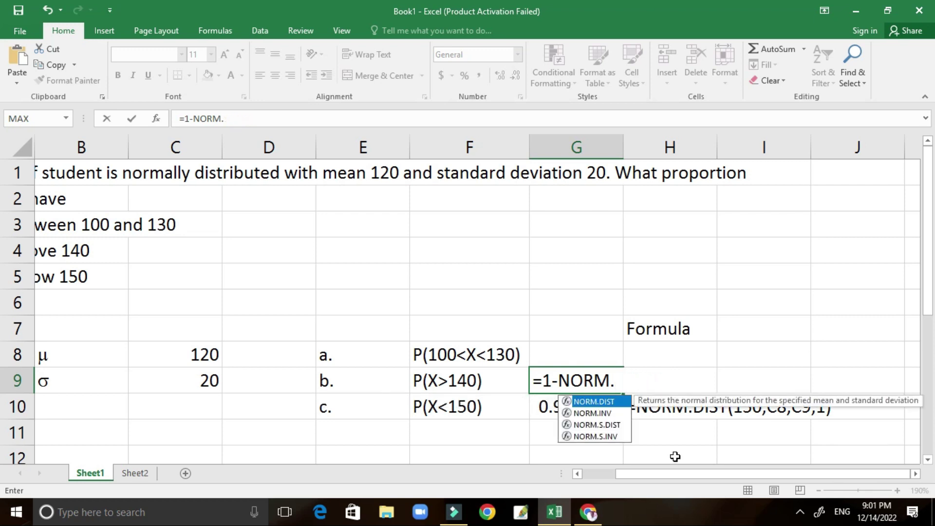
pyautogui.doubleClick(602, 401)
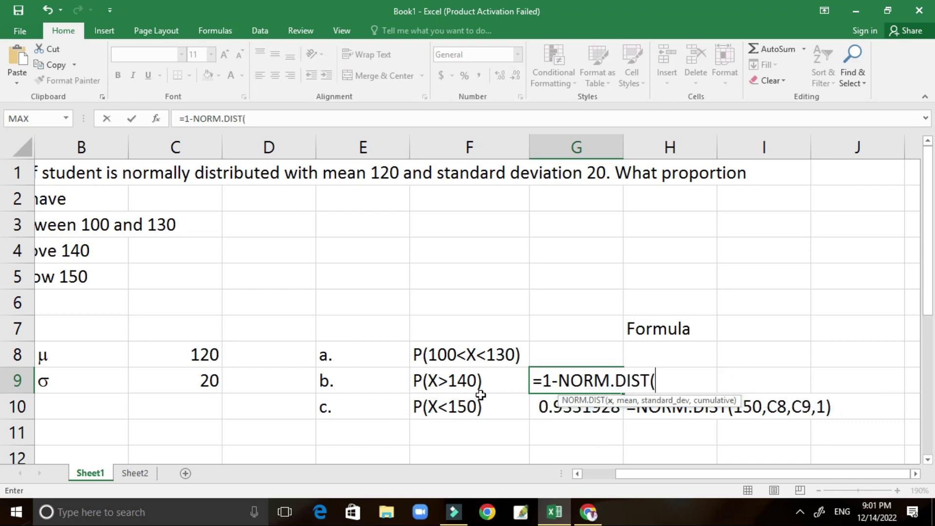
pyautogui.write('140,')
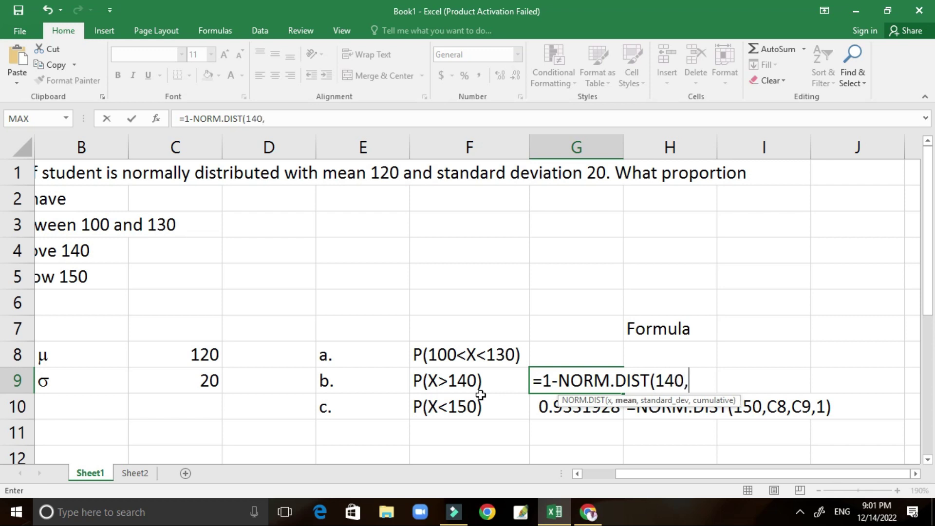
pyautogui.click(196, 356)
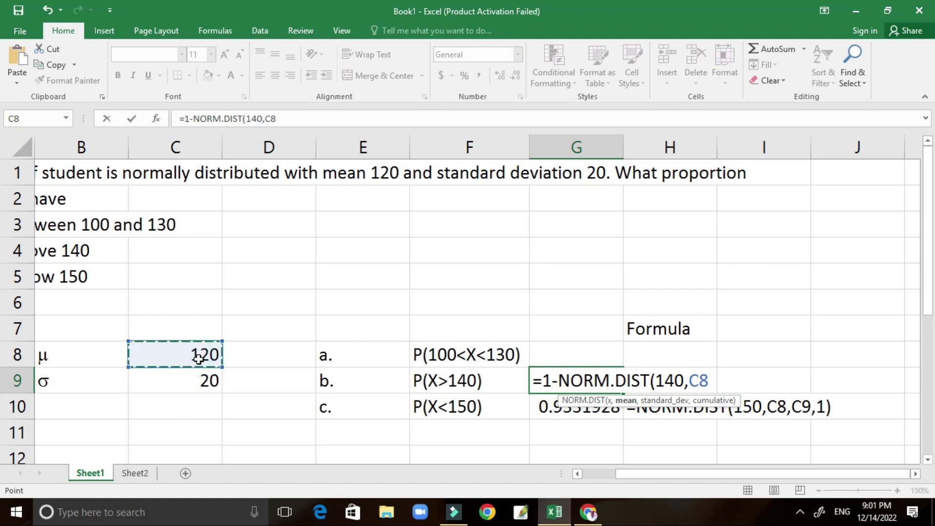
pyautogui.write(',')
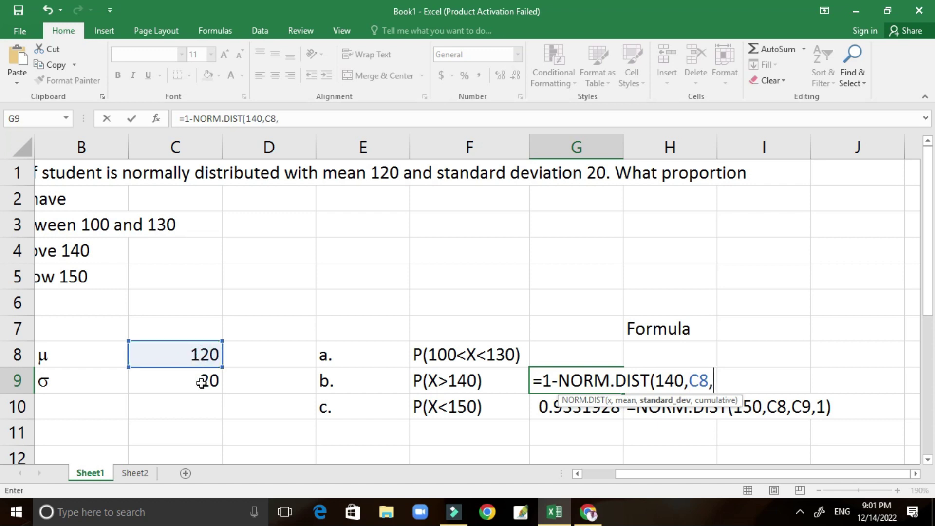
pyautogui.click(201, 384)
pyautogui.write(',')
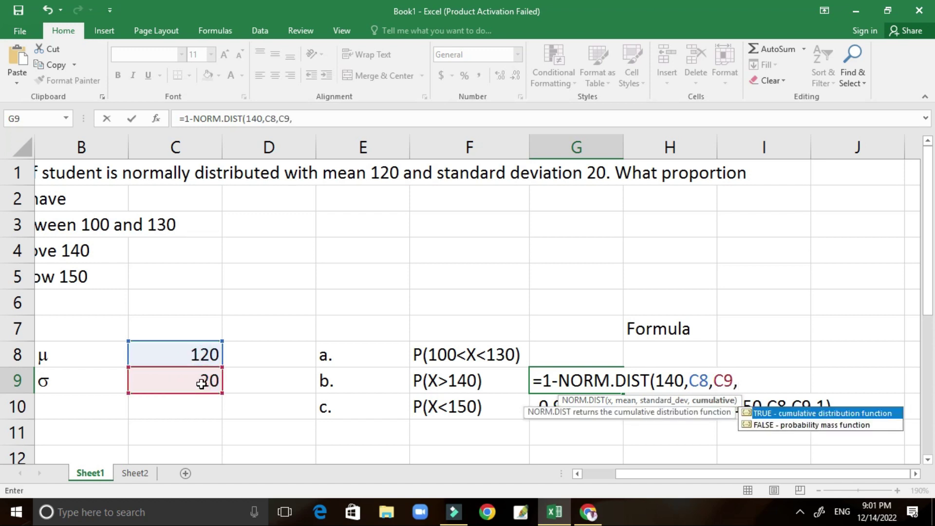
pyautogui.write('1)')
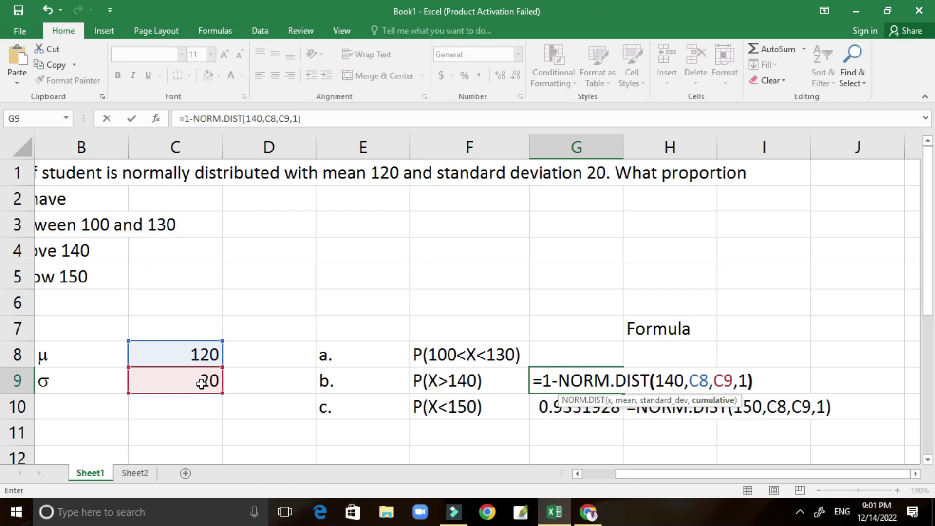
pyautogui.press('Return')
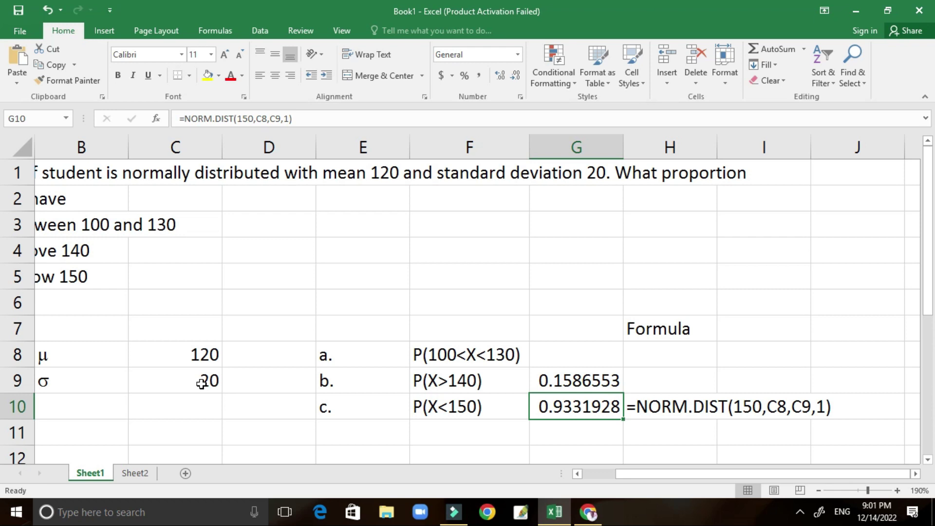
pyautogui.click(579, 384)
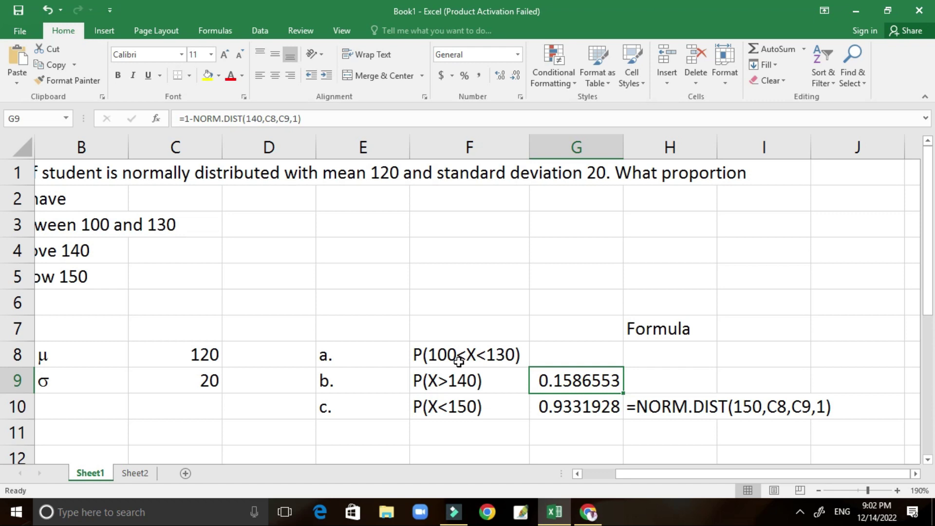
# Start G8's formula with NORM.DIST(130,C8,C9,1) for the upper limit.
pyautogui.click(563, 359)
pyautogui.write('=')
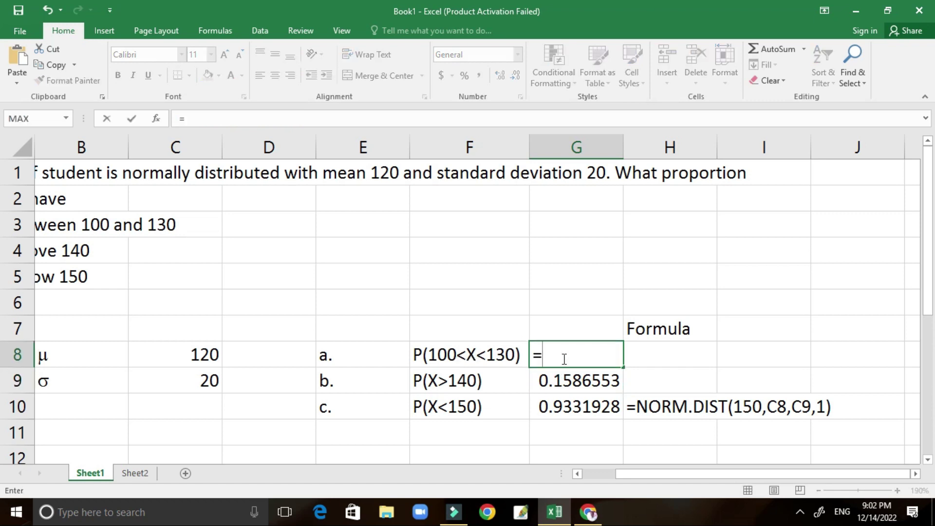
pyautogui.write('no')
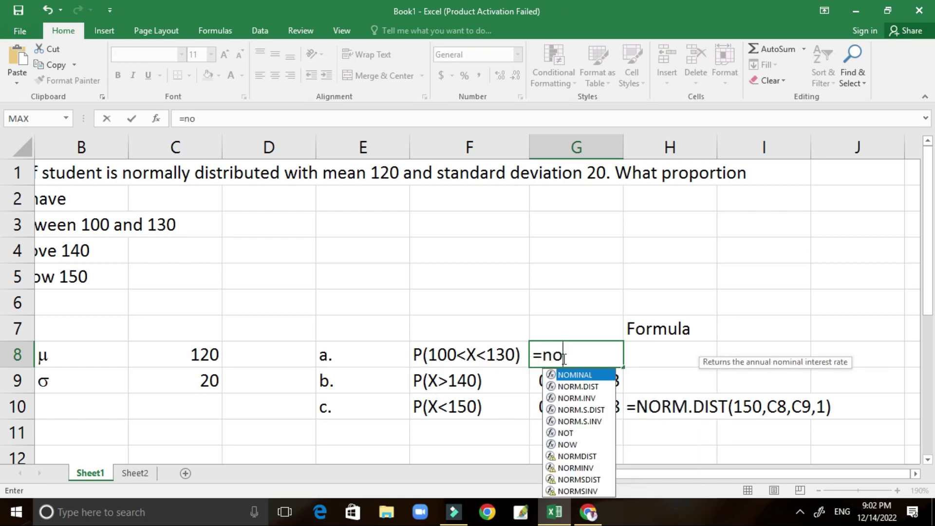
pyautogui.write('rm')
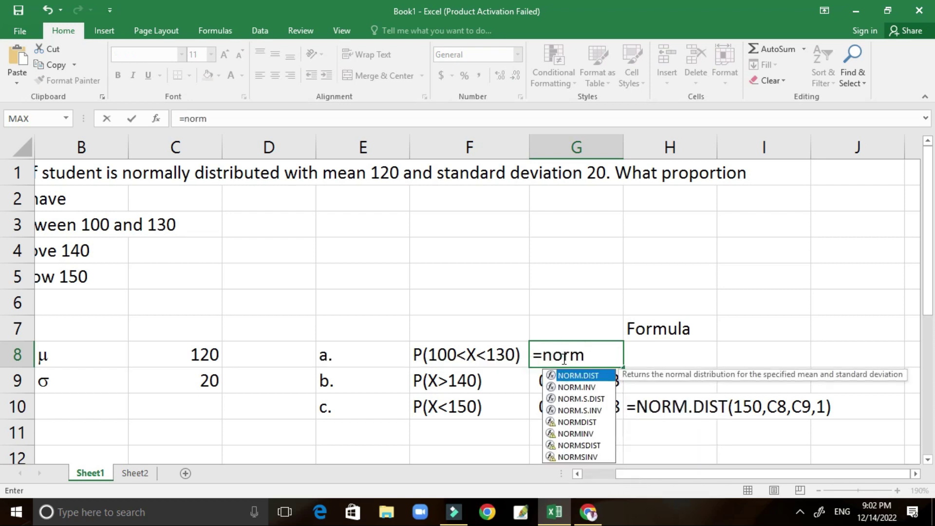
pyautogui.doubleClick(579, 376)
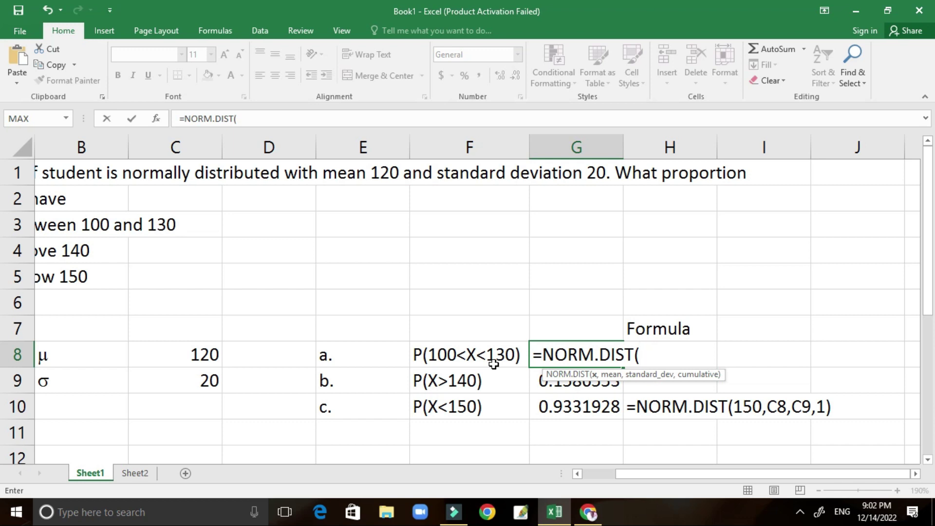
pyautogui.write('13')
pyautogui.write('0,')
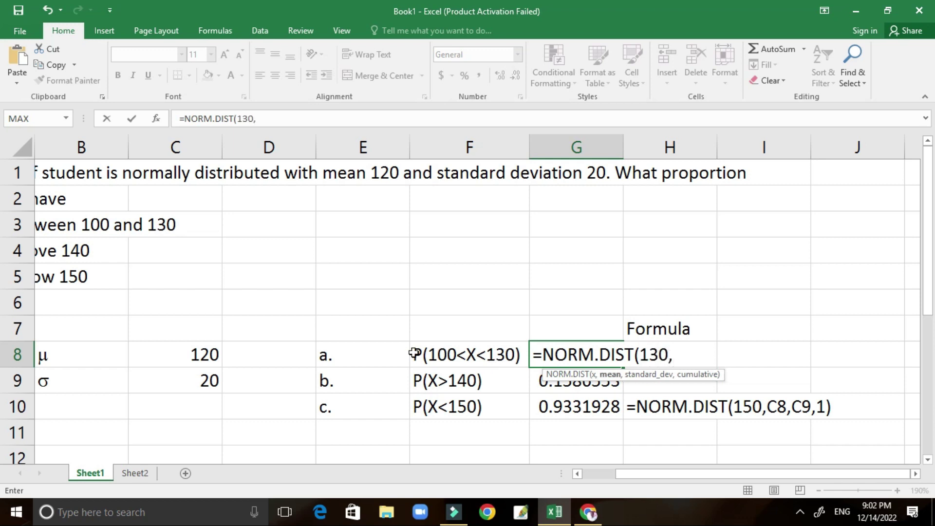
pyautogui.click(206, 354)
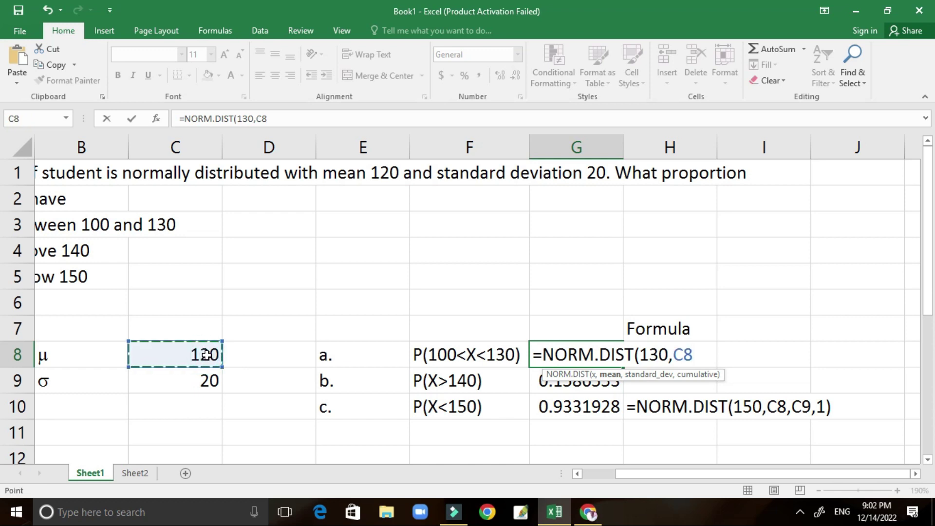
pyautogui.write(',')
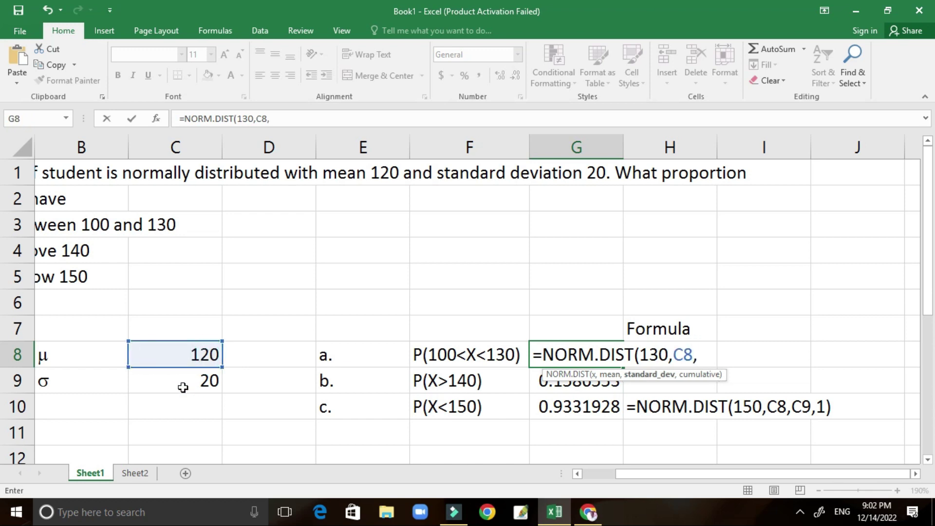
pyautogui.click(183, 387)
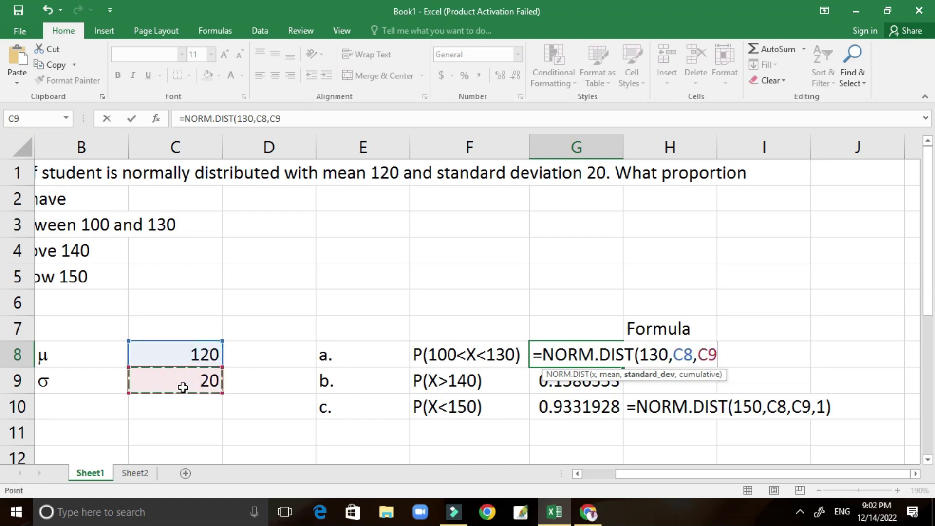
pyautogui.write(',1')
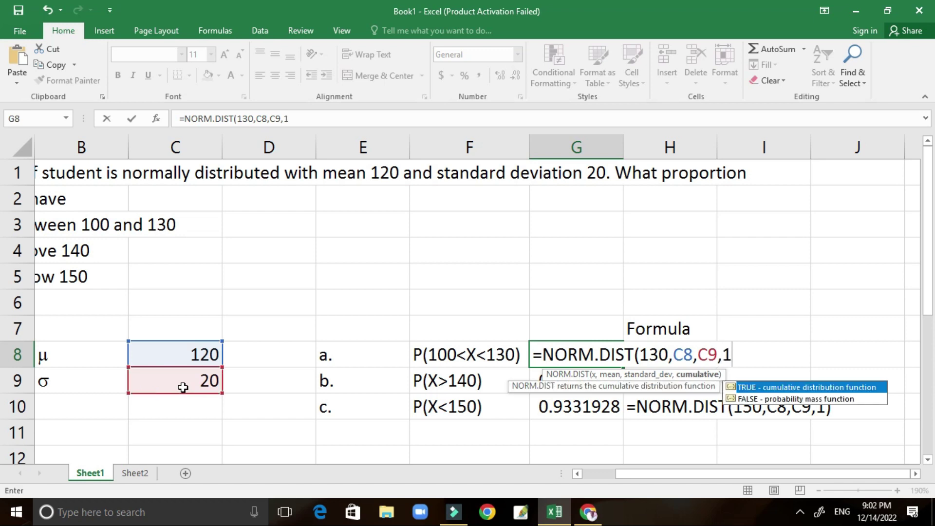
pyautogui.write(')-')
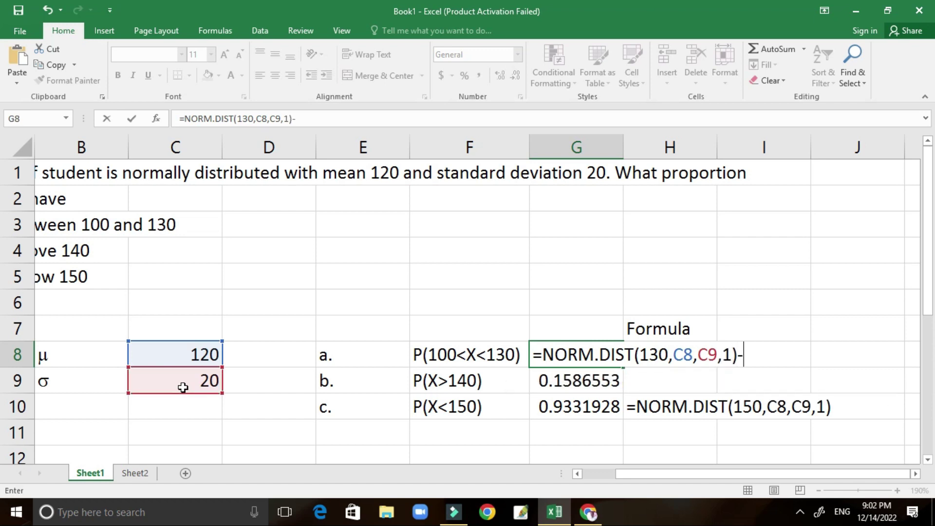
pyautogui.write('n')
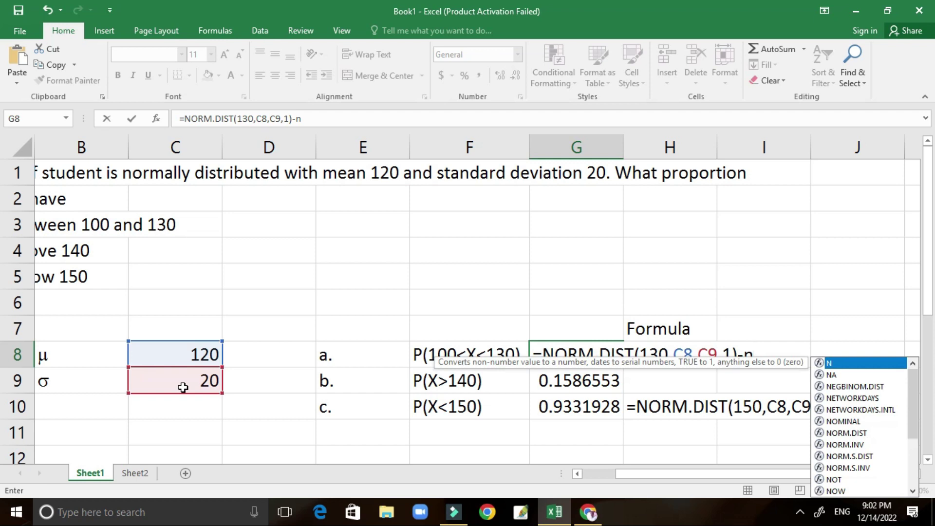
pyautogui.write('orm')
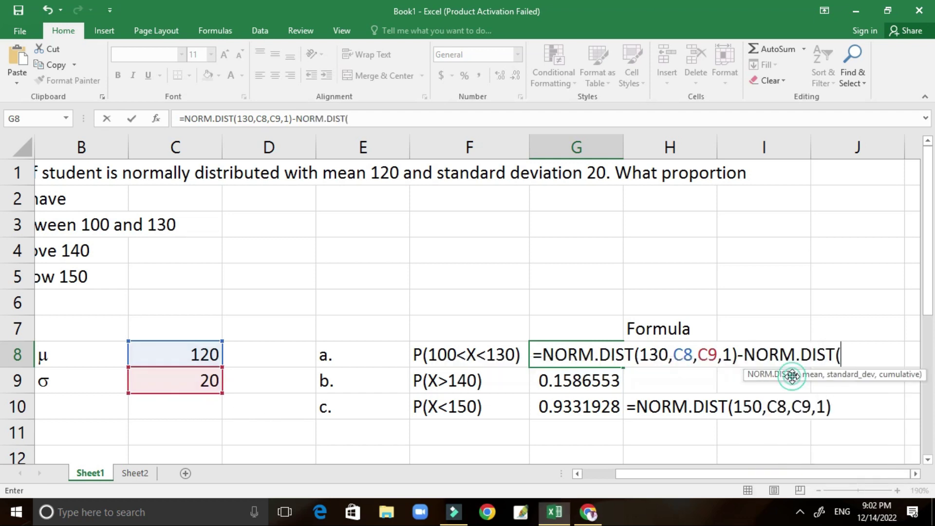
# Subtract NORM.DIST(100,C8,C9,1) and commit, giving P(100<X<130) = 0.5328072.
pyautogui.doubleClick(794, 377)
pyautogui.write('1')
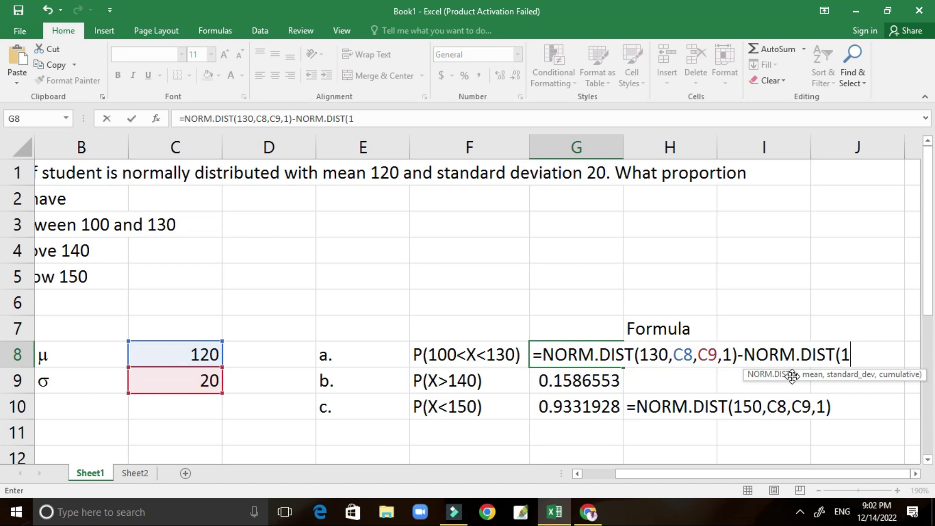
pyautogui.write('00,')
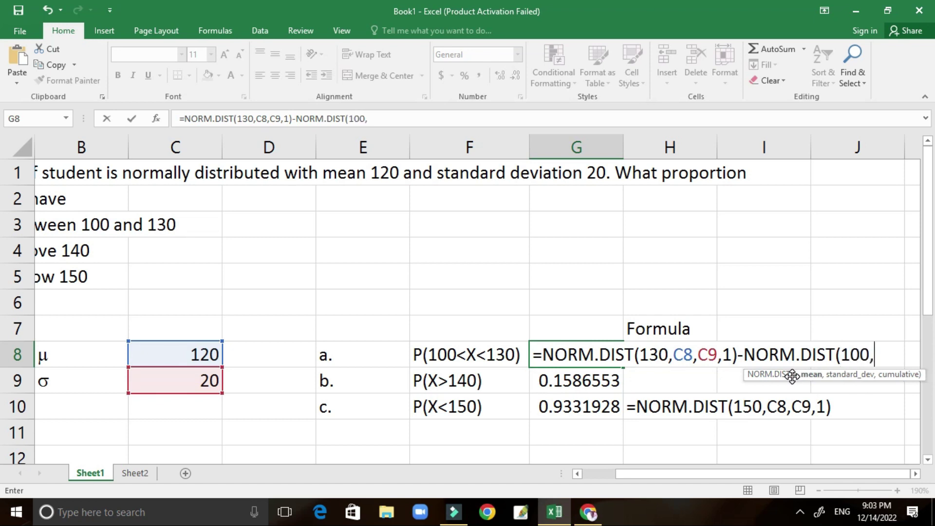
pyautogui.click(200, 354)
pyautogui.write(',')
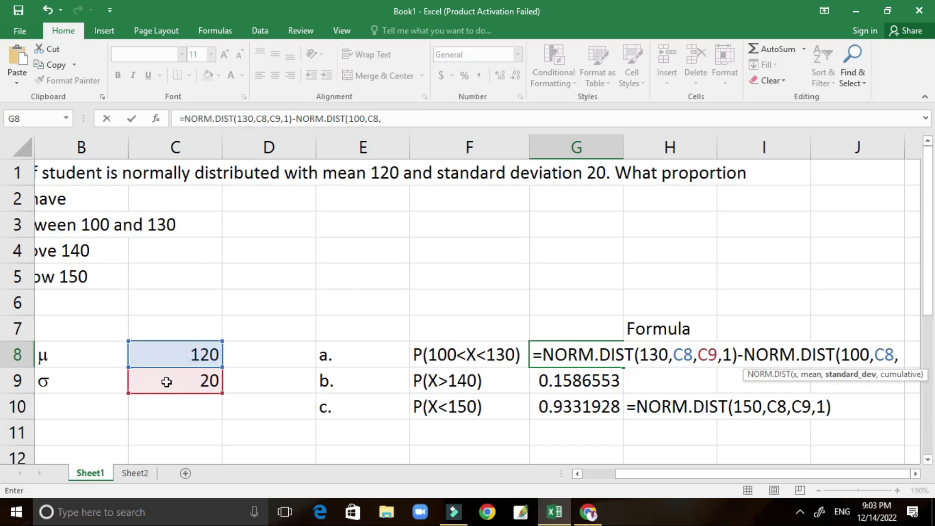
pyautogui.click(166, 384)
pyautogui.write(',')
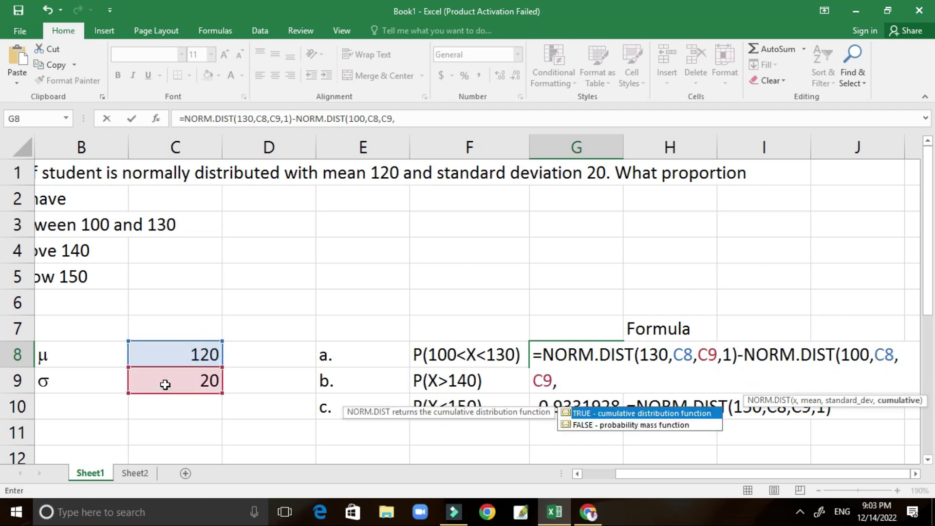
pyautogui.write('1')
pyautogui.write(')')
pyautogui.press('Return')
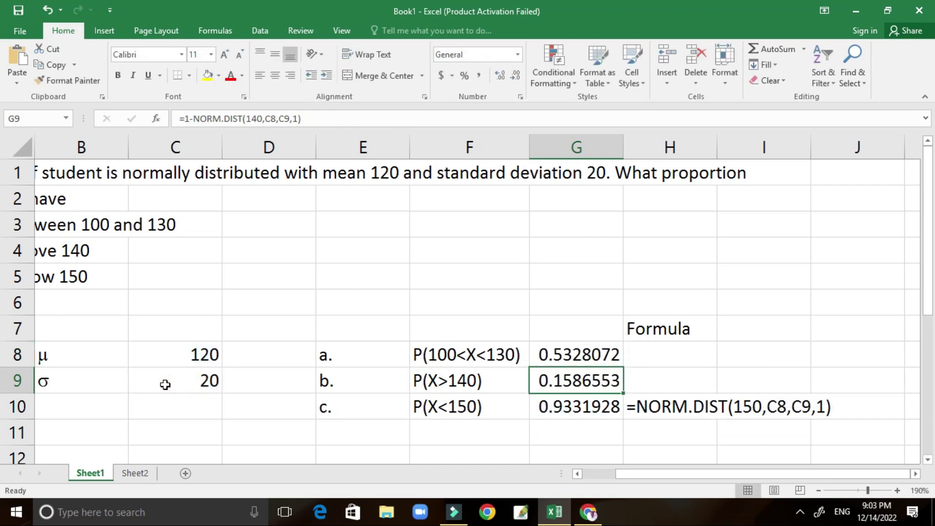
pyautogui.click(581, 354)
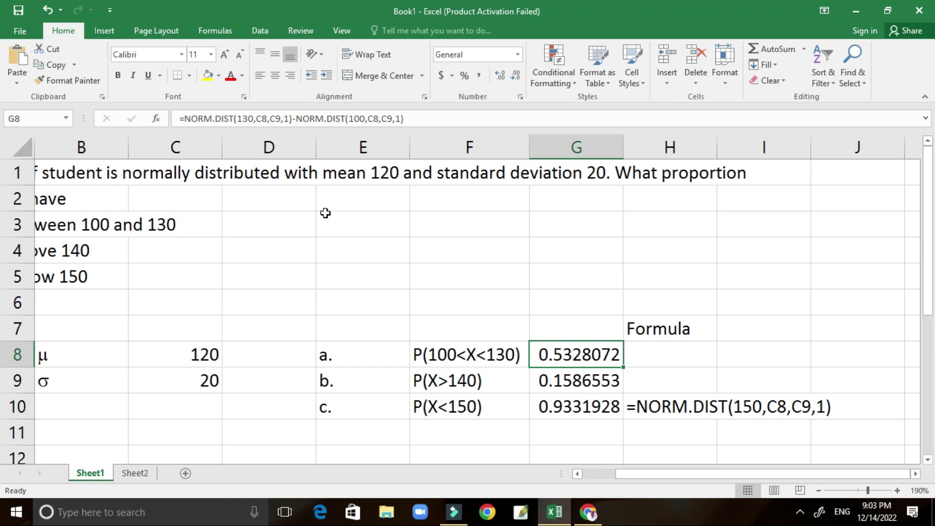
# Copy G8's formula and paste it into H8 as text after an apostrophe.
pyautogui.moveTo(412, 118); pyautogui.dragTo(178, 120)
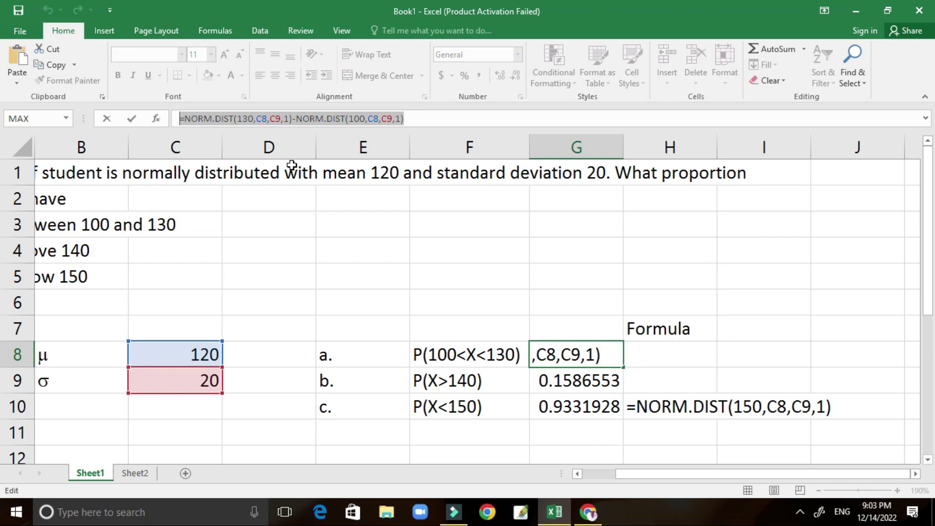
pyautogui.click(107, 119)
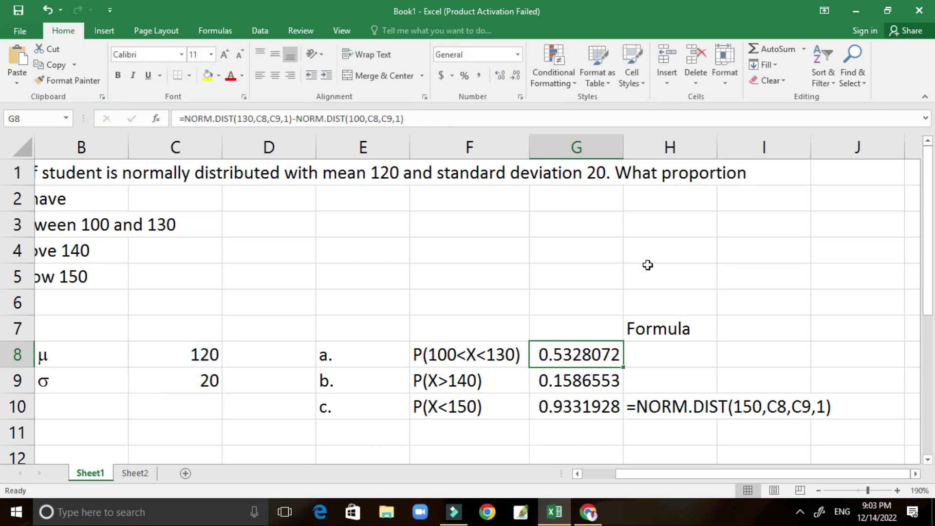
pyautogui.click(647, 353)
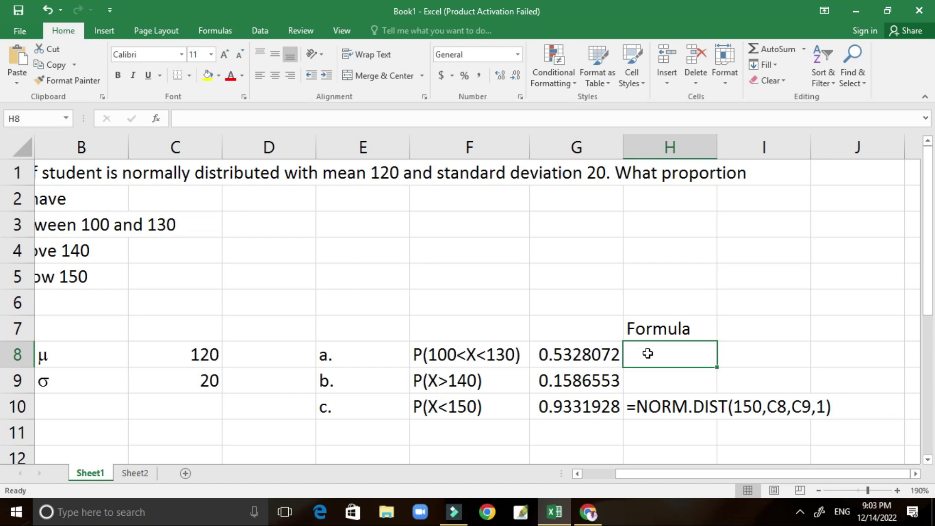
pyautogui.write("'")
pyautogui.hotkey('ctrl', 'v')
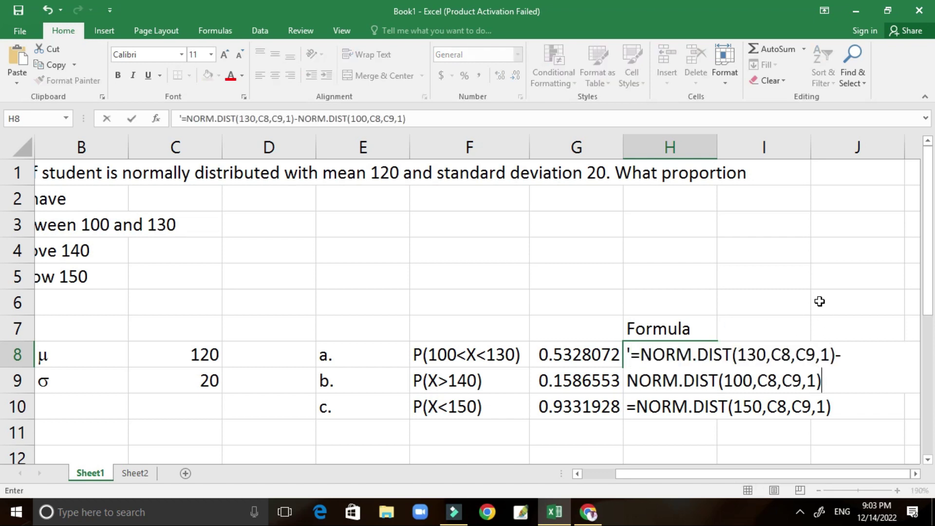
pyautogui.click(786, 303)
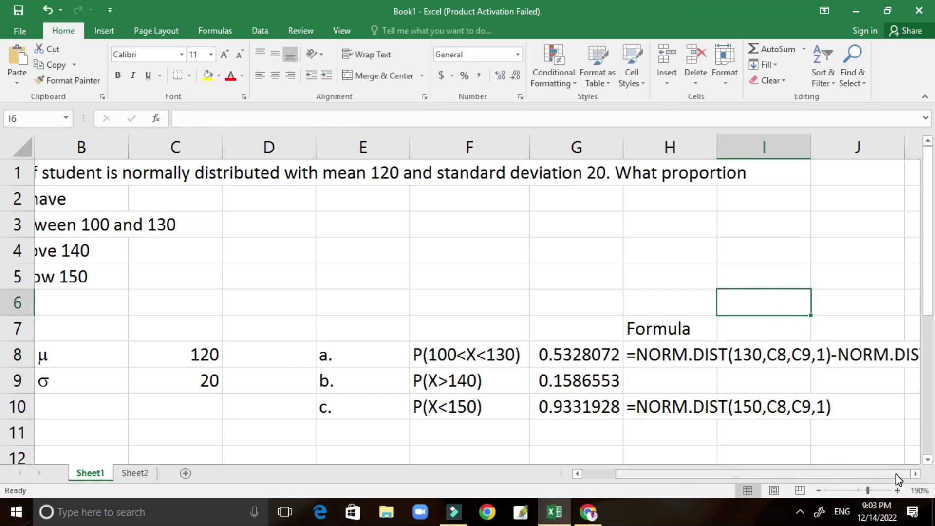
# Copy G9's formula =1-NORM.DIST(140,C8,C9,1) into H9 as text.
pyautogui.click(915, 474)
pyautogui.click(915, 474)
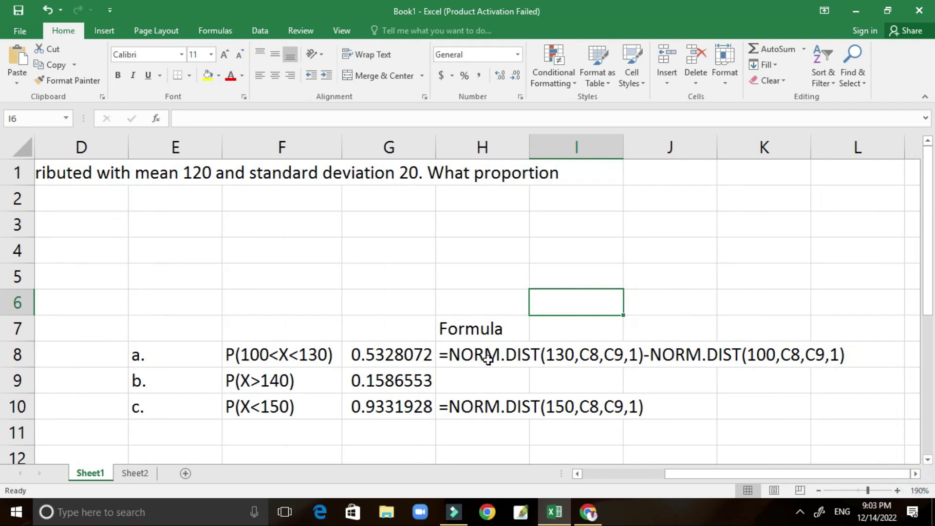
pyautogui.click(407, 380)
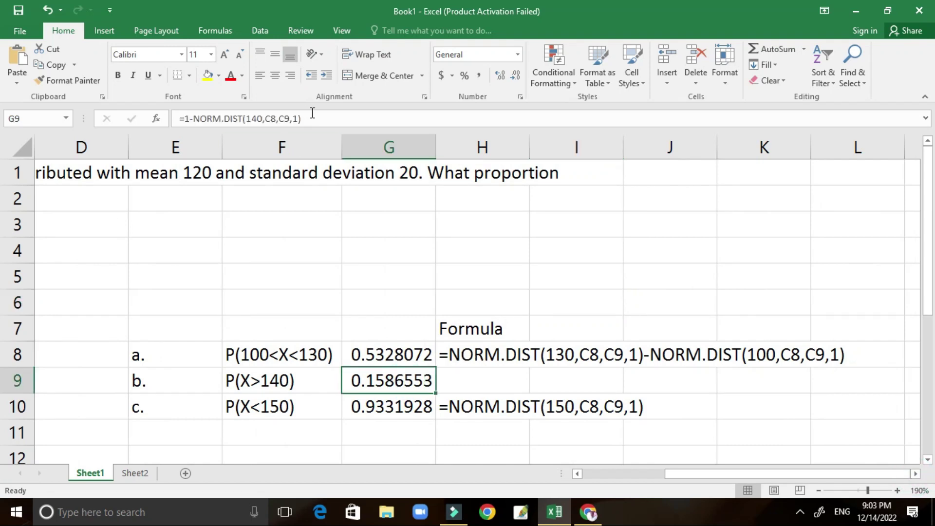
pyautogui.moveTo(312, 118); pyautogui.dragTo(179, 119)
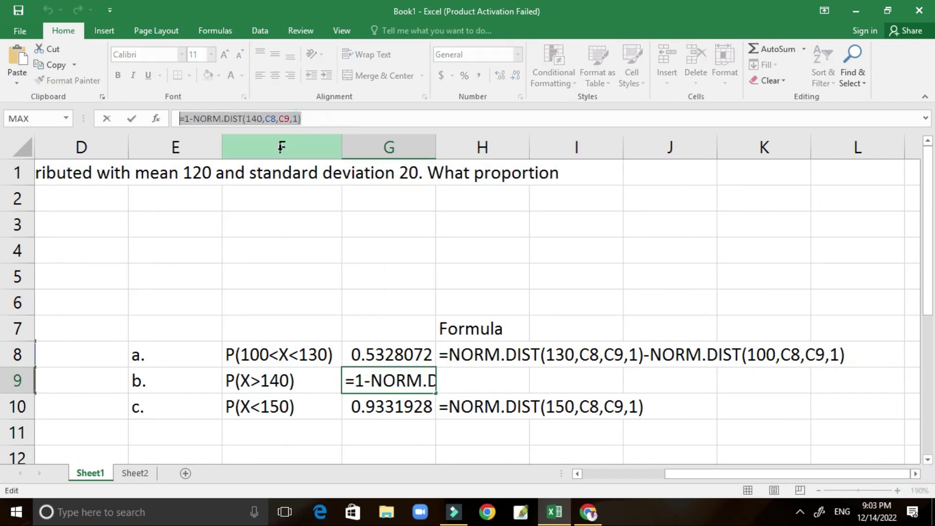
pyautogui.click(104, 120)
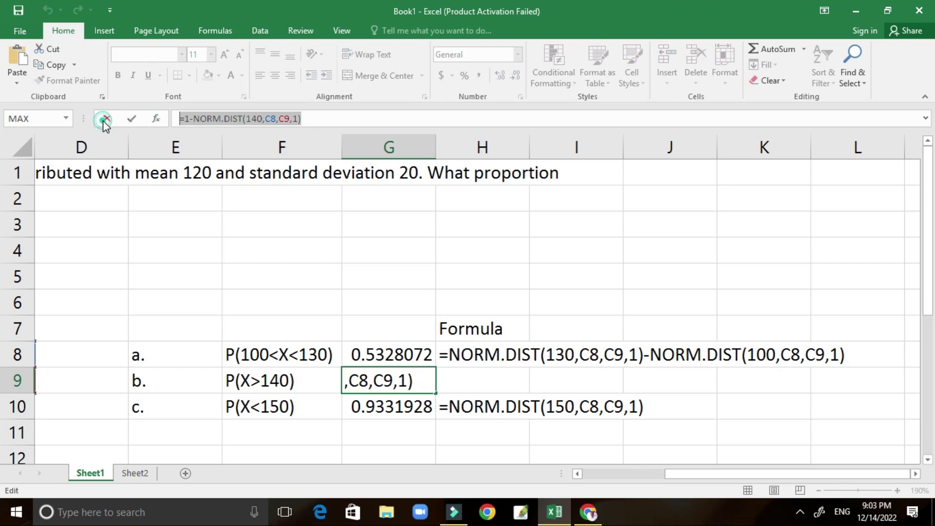
pyautogui.click(469, 382)
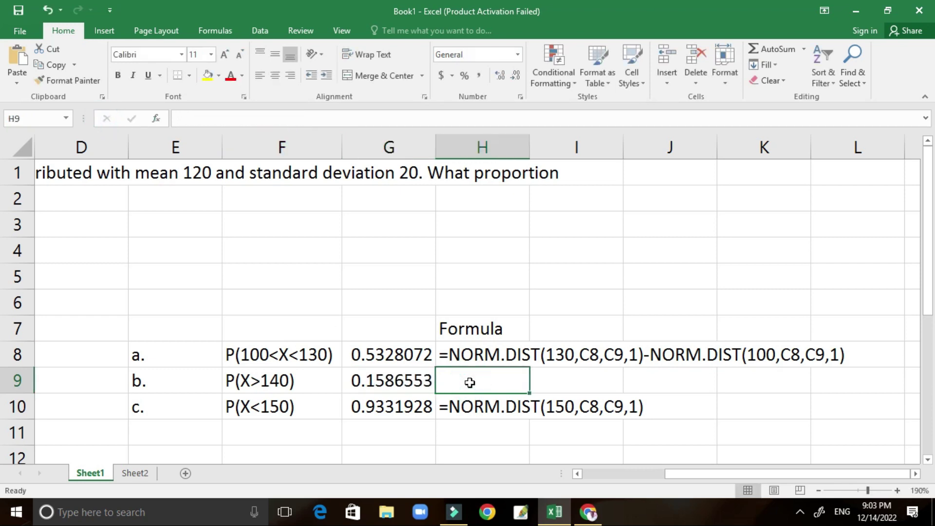
pyautogui.write("'")
pyautogui.hotkey('ctrl', 'v')
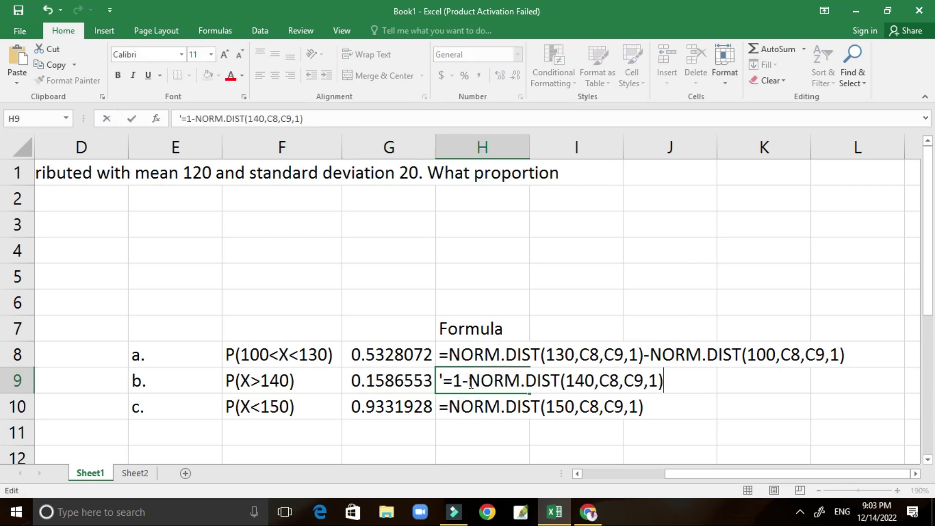
pyautogui.click(512, 433)
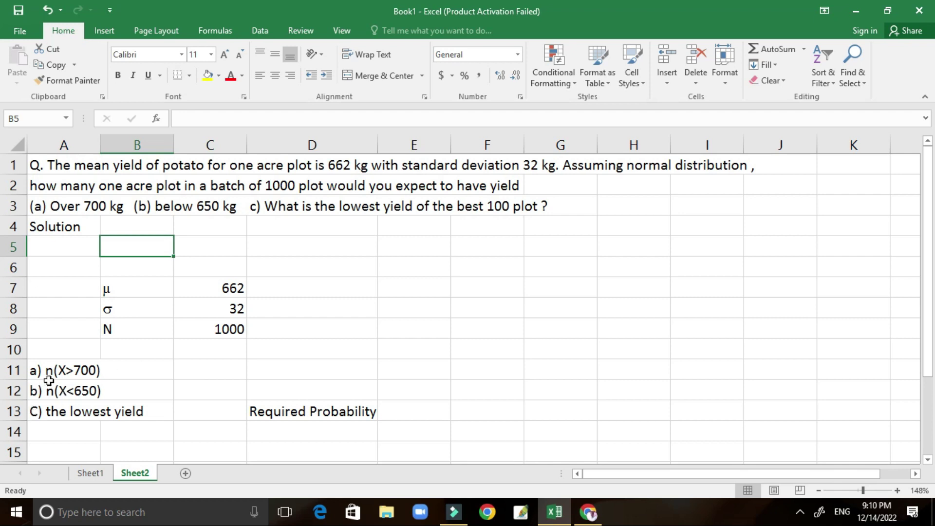
# Select answer cells B11 and then B12 on Sheet2.
pyautogui.click(121, 366)
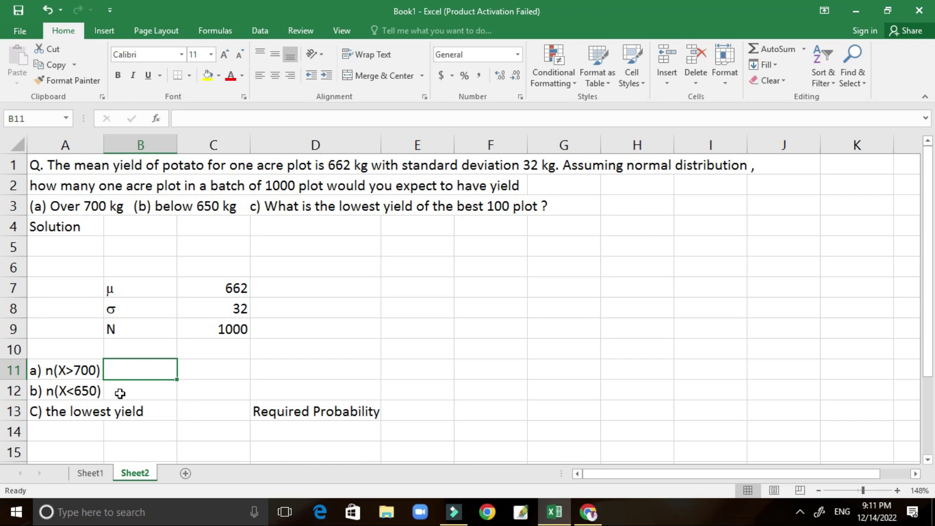
pyautogui.click(120, 392)
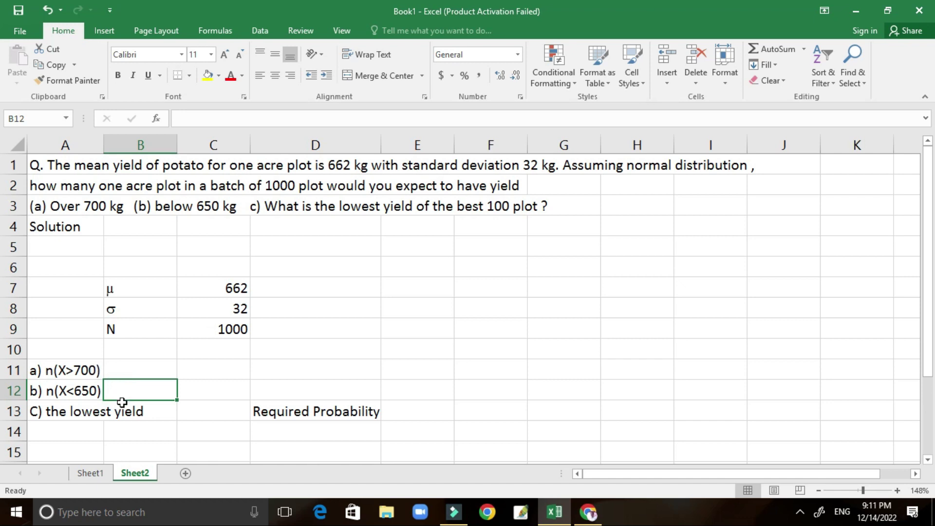
# Enter =NORM.DIST(650,C7,C8,1)*C9 in B12, giving 353.83023 plots below 650 kg.
pyautogui.write('=no')
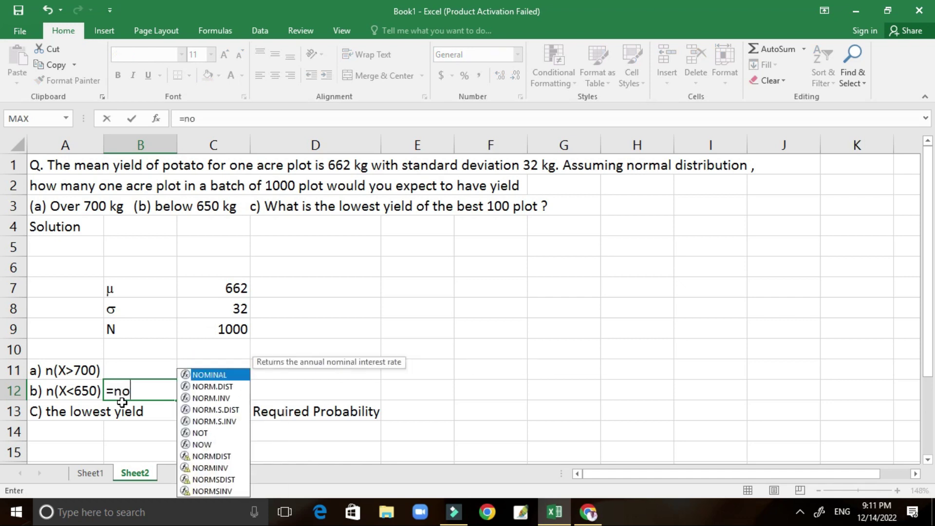
pyautogui.write('r')
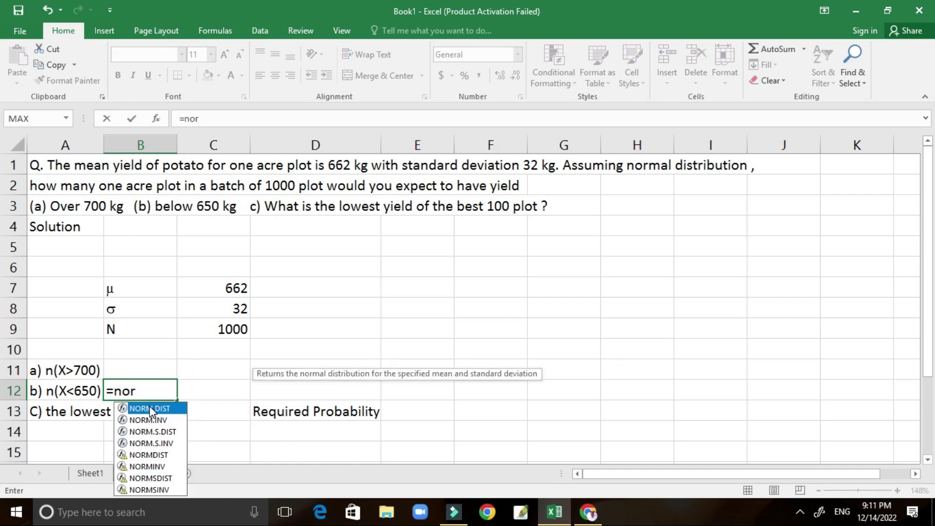
pyautogui.click(150, 408)
pyautogui.click(150, 408)
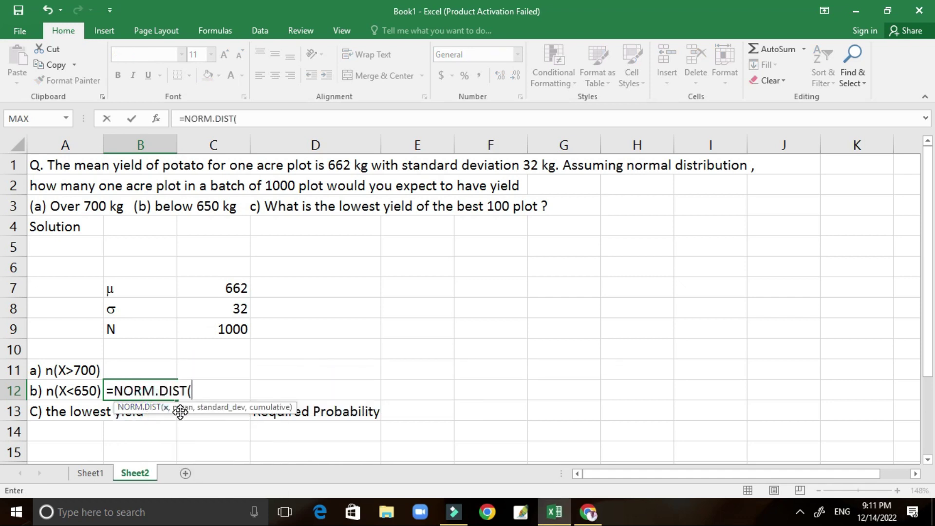
pyautogui.write('650')
pyautogui.write(',')
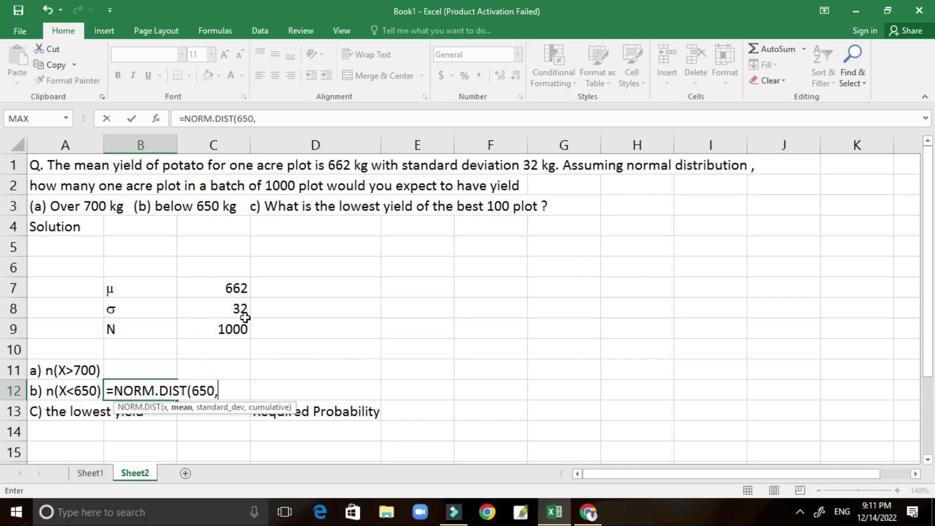
pyautogui.click(229, 290)
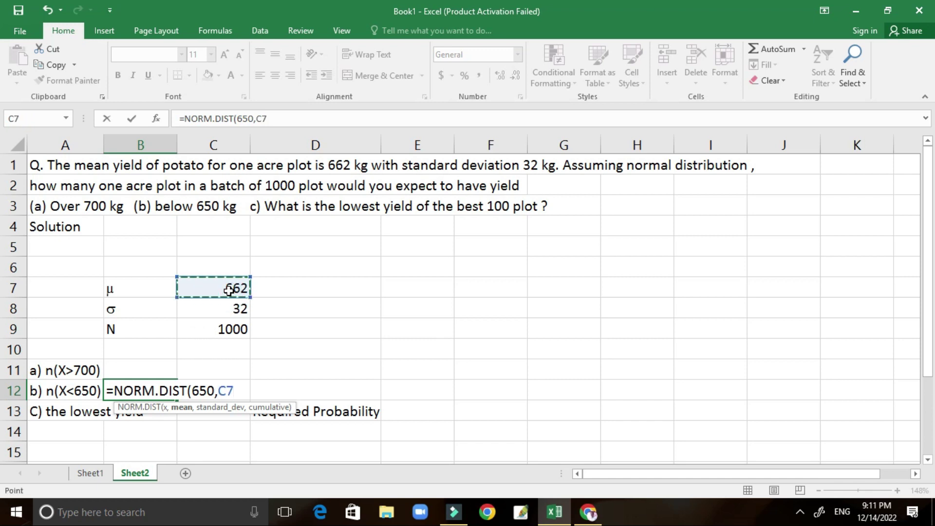
pyautogui.write(',')
pyautogui.click(224, 310)
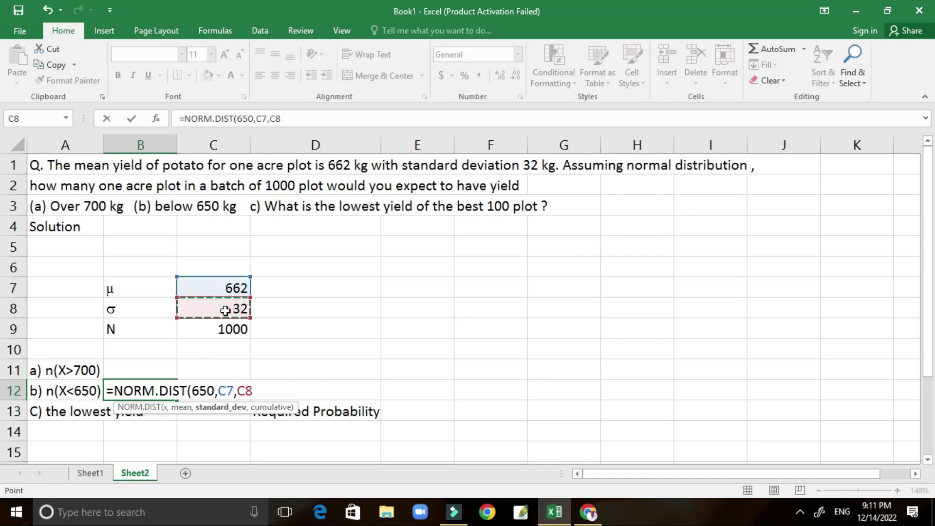
pyautogui.write(',1')
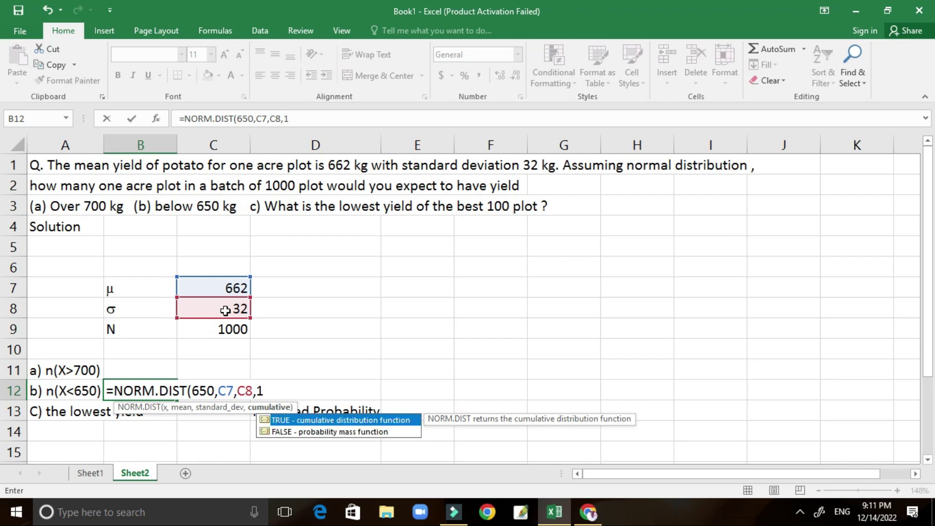
pyautogui.write(')')
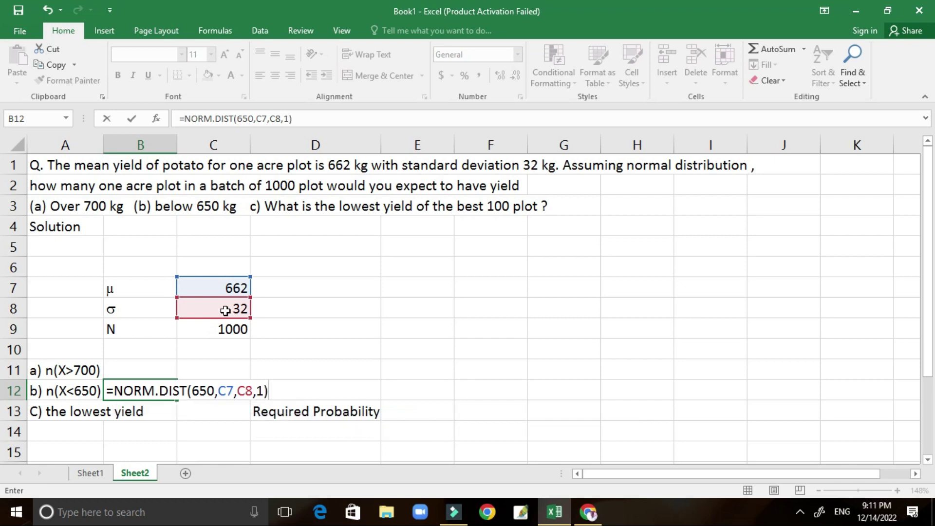
pyautogui.write('*')
pyautogui.click(229, 330)
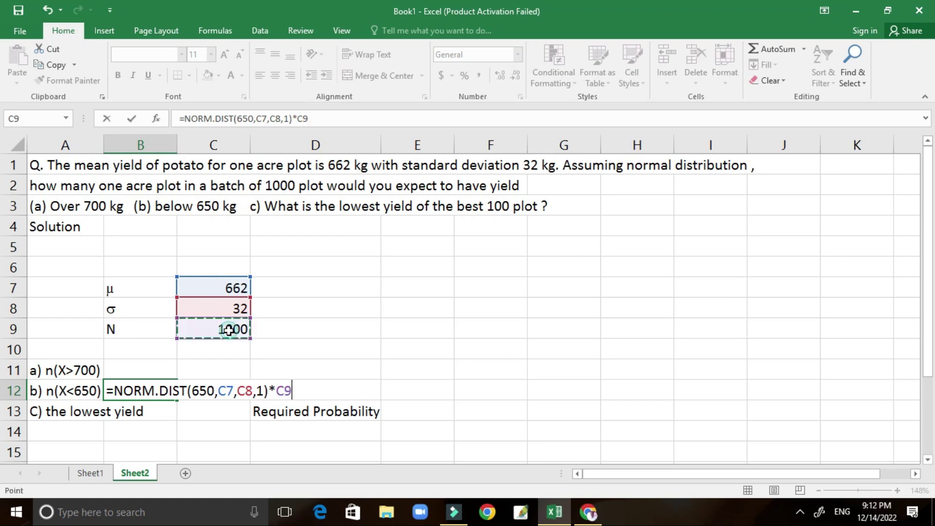
pyautogui.press('Return')
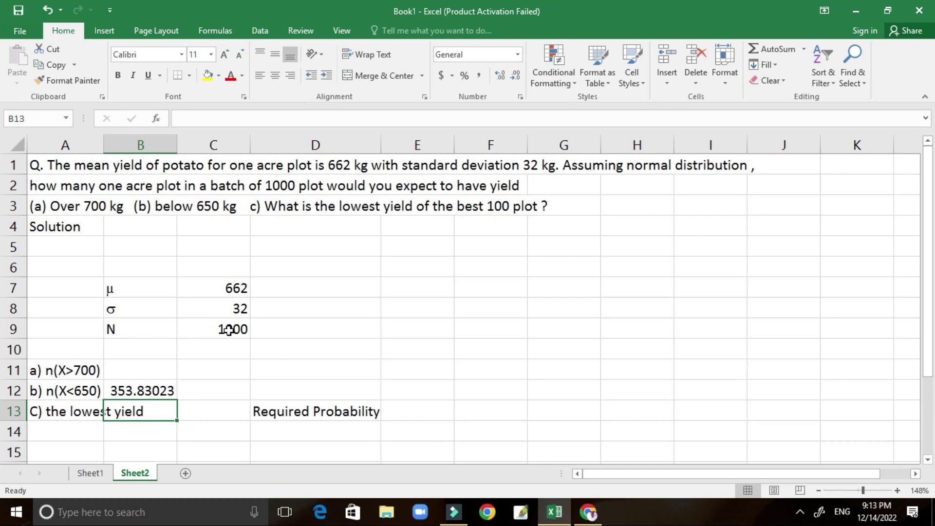
# Start B11 with =1-NORM.DIST(700,C7,C8,1) for the probability of exceeding 700 kg.
pyautogui.click(124, 373)
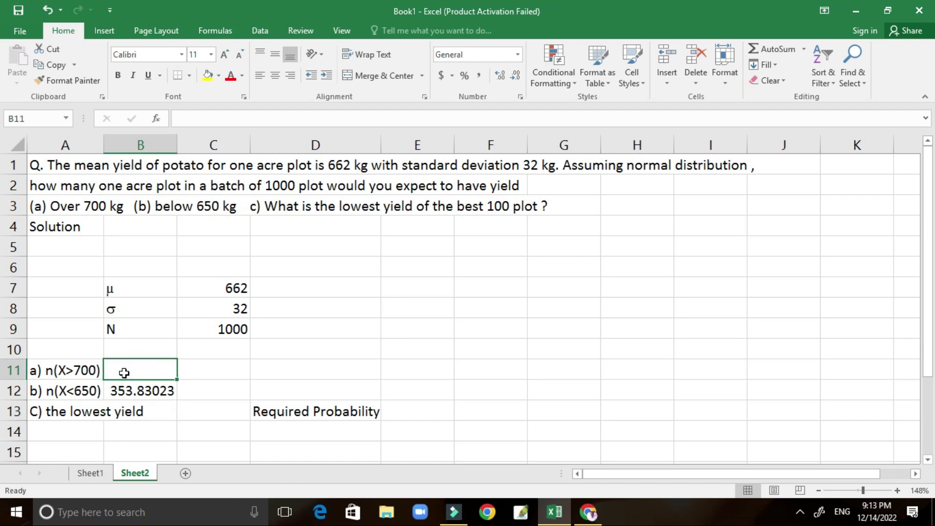
pyautogui.write('=')
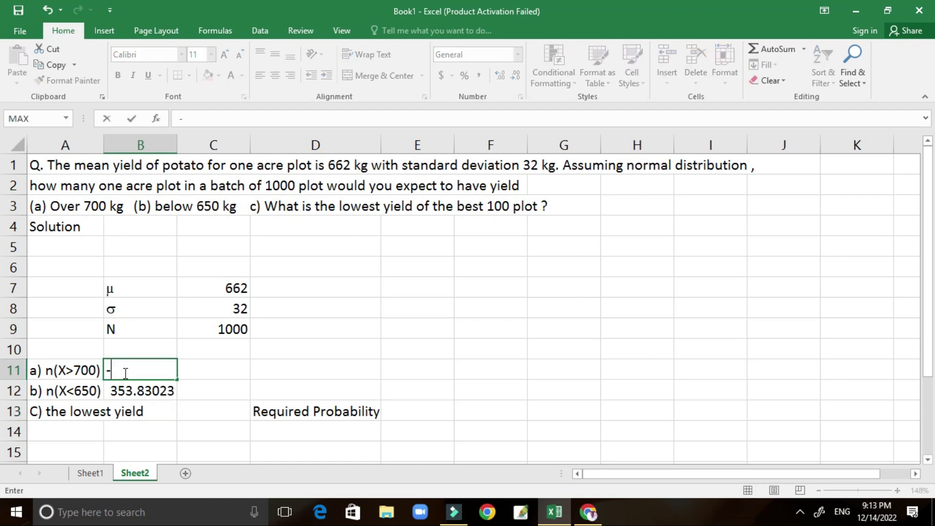
pyautogui.write('1')
pyautogui.write('-no')
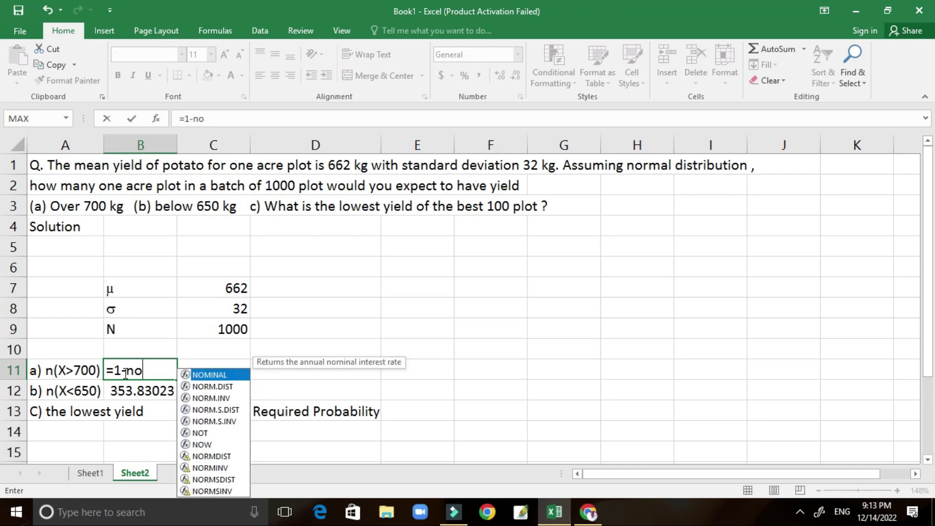
pyautogui.doubleClick(202, 384)
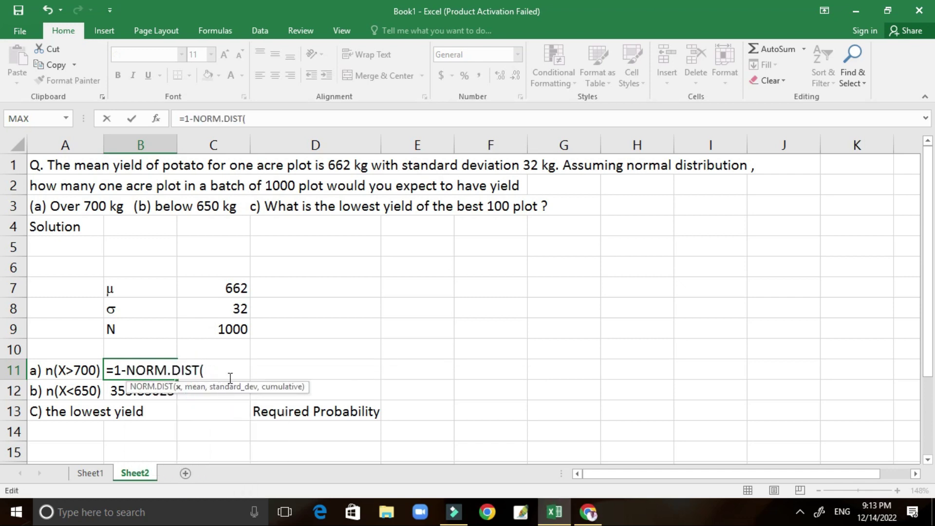
pyautogui.write('7')
pyautogui.write('00,')
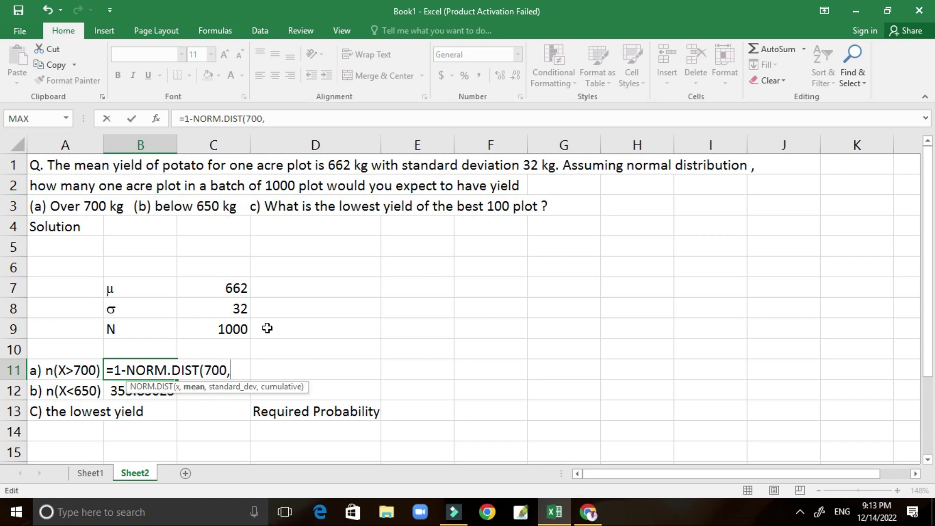
pyautogui.click(236, 290)
pyautogui.write(',')
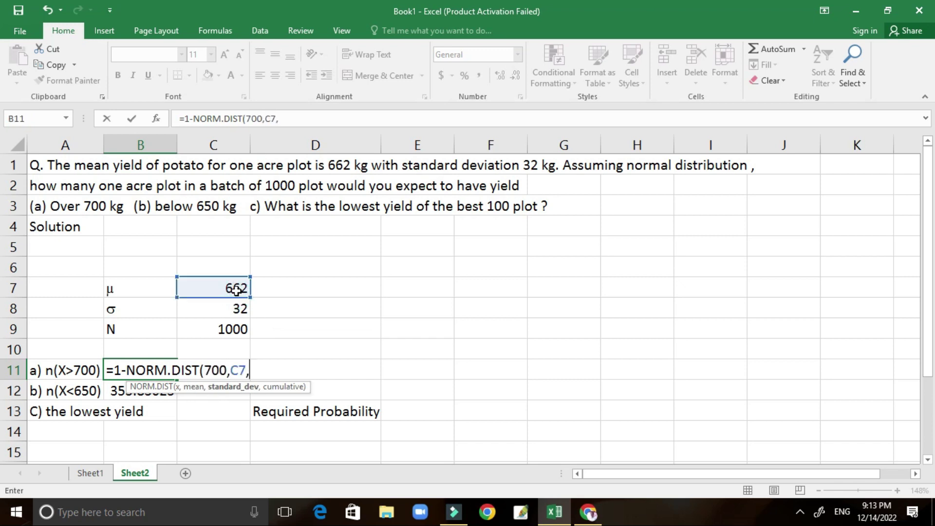
pyautogui.click(238, 310)
pyautogui.write(',')
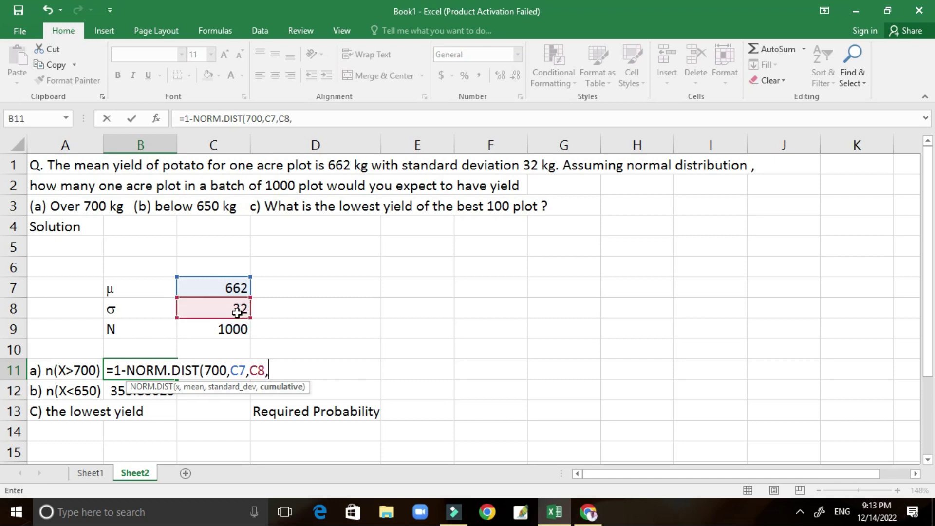
pyautogui.write('1)')
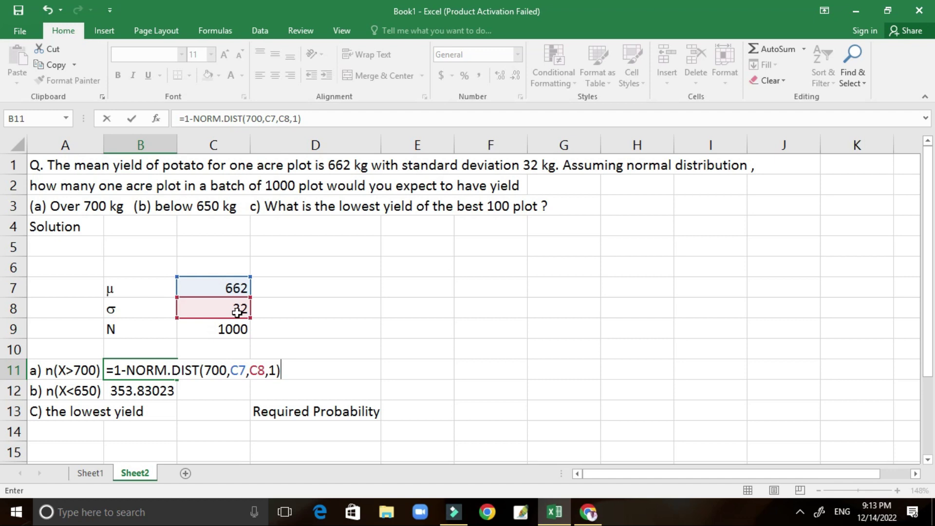
# Bracket the probability and multiply by C9 so B11 shows 117.51523.
pyautogui.click(115, 370)
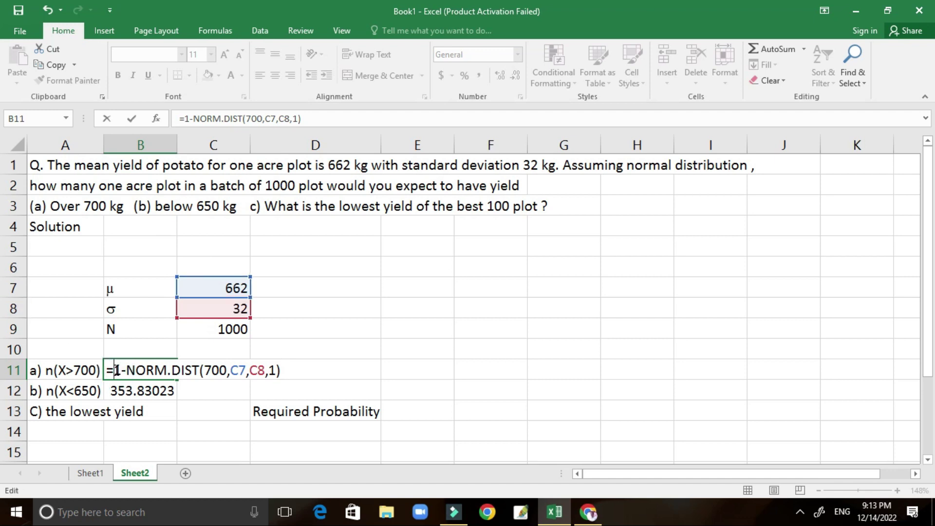
pyautogui.write('(')
pyautogui.click(287, 369)
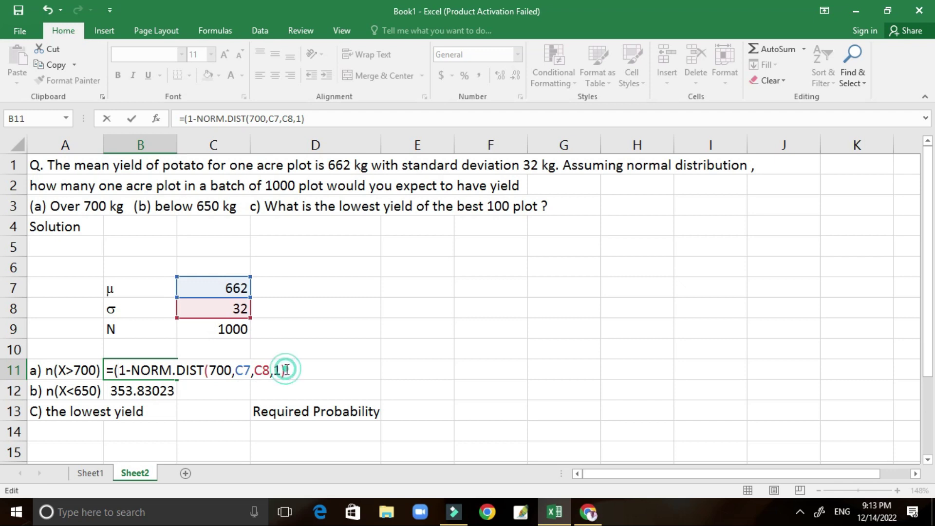
pyautogui.write(')')
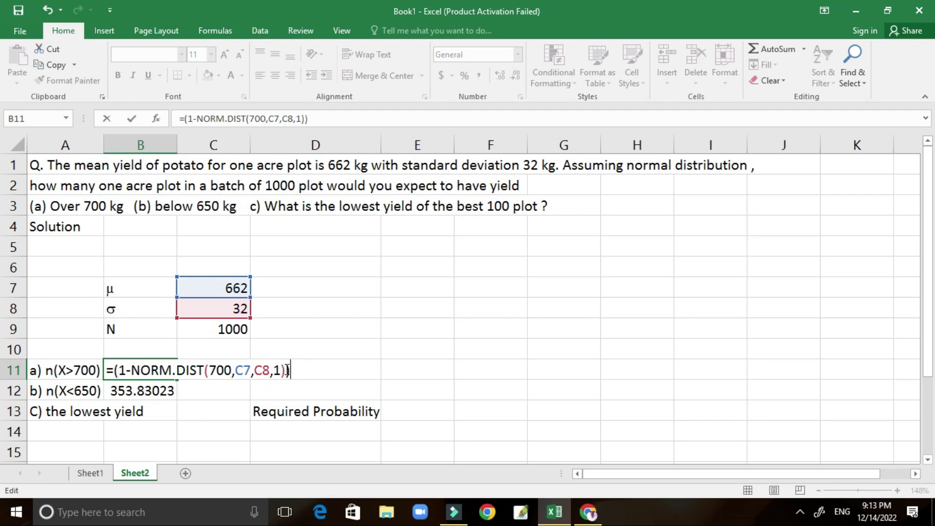
pyautogui.write('*')
pyautogui.click(219, 327)
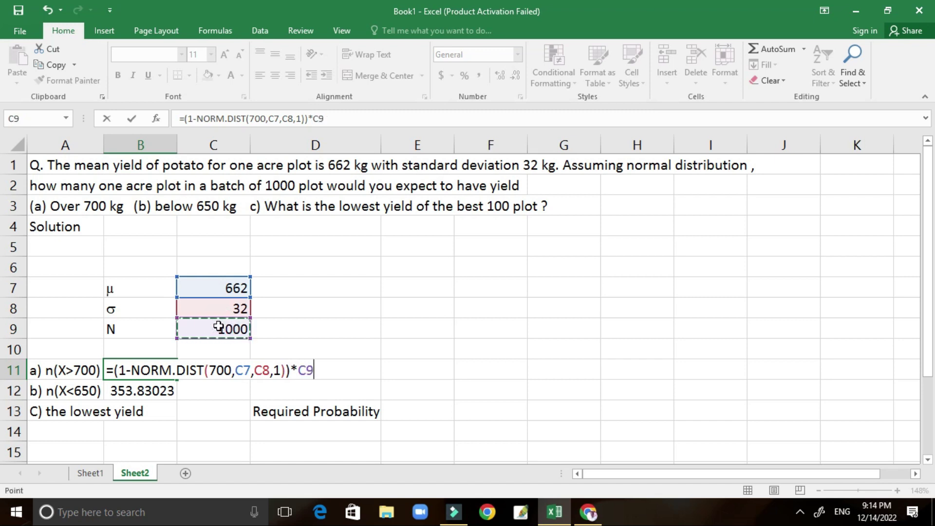
pyautogui.press('Return')
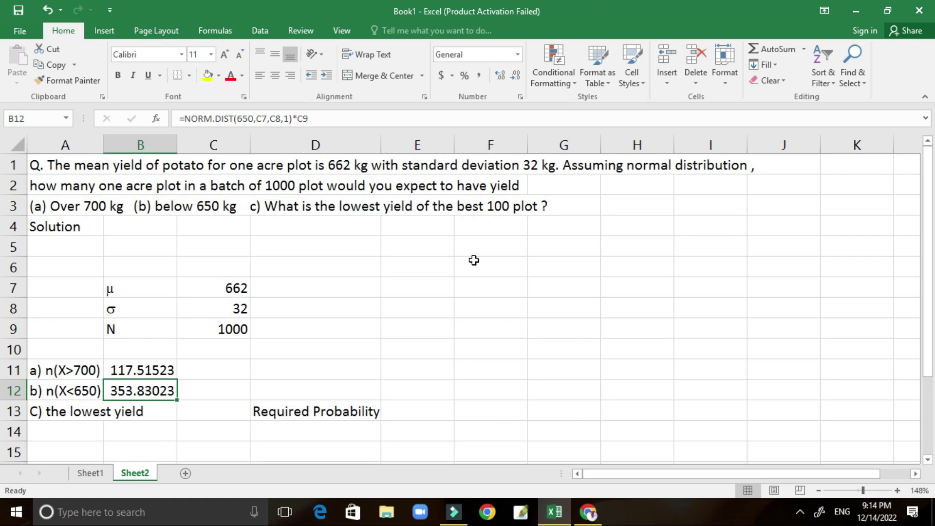
# Enter =100/1000 in C13 to give the 0.1 best-100 share.
pyautogui.click(182, 412)
pyautogui.write('=')
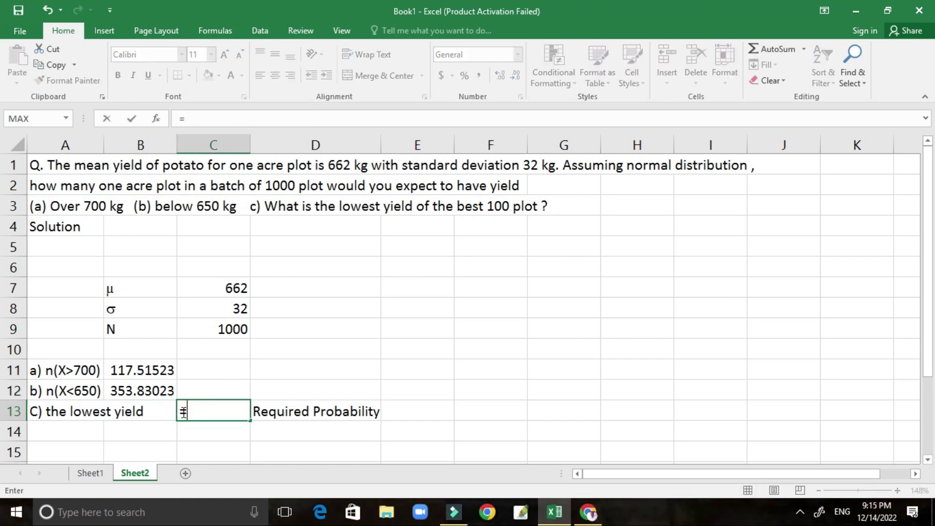
pyautogui.write('10')
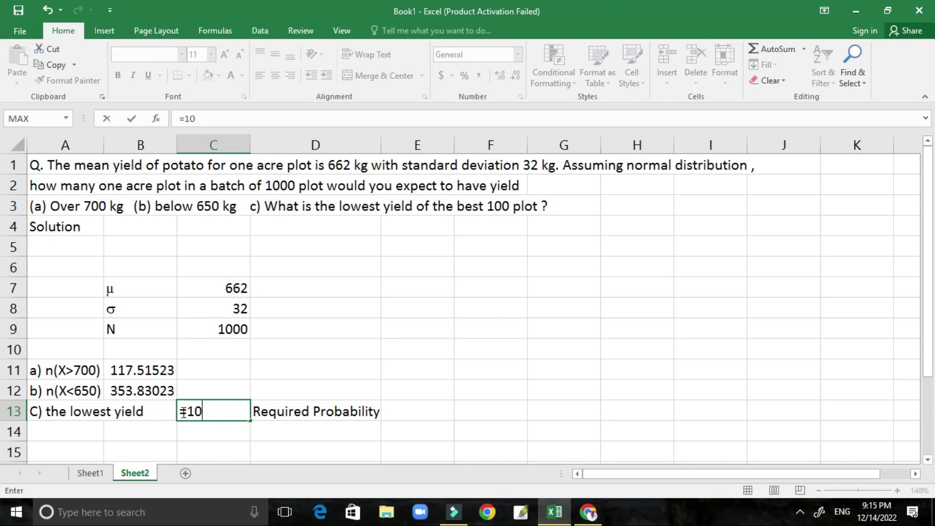
pyautogui.write('0')
pyautogui.write('/1')
pyautogui.write('000')
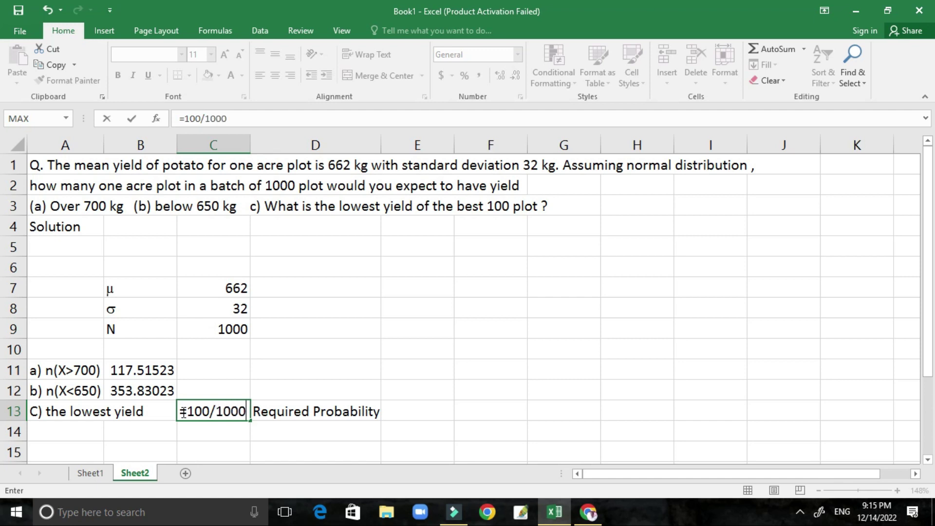
pyautogui.press('Return')
pyautogui.click(182, 412)
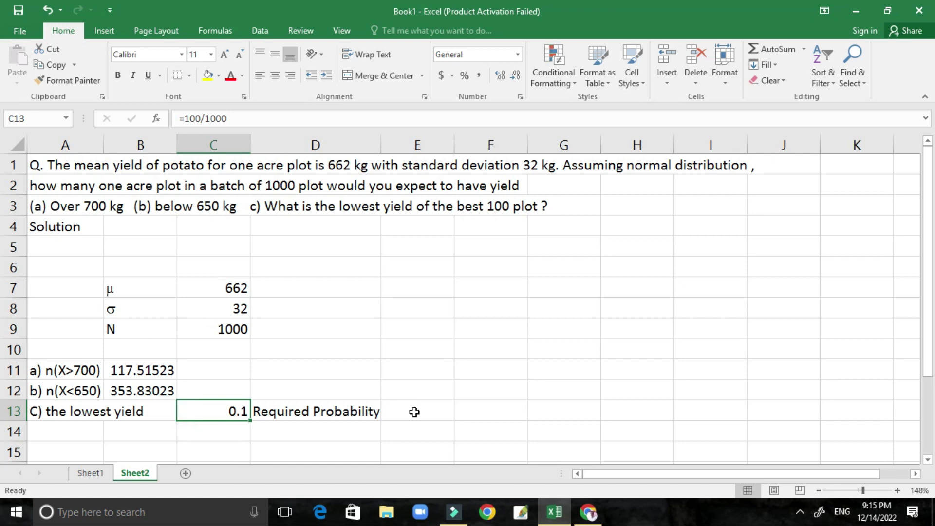
pyautogui.write('=')
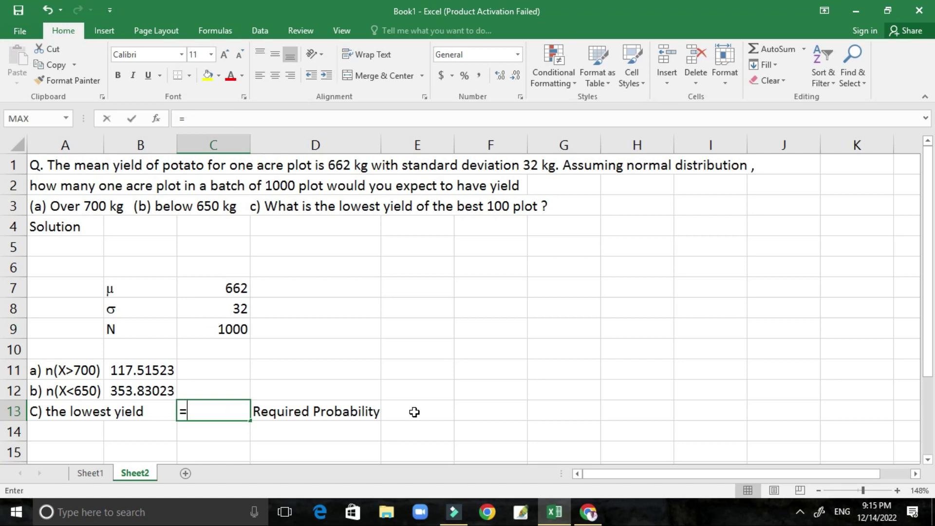
pyautogui.press('Escape')
# Set E13 to =1-C13, giving the required probability of 0.9.
pyautogui.click(414, 412)
pyautogui.write('=1')
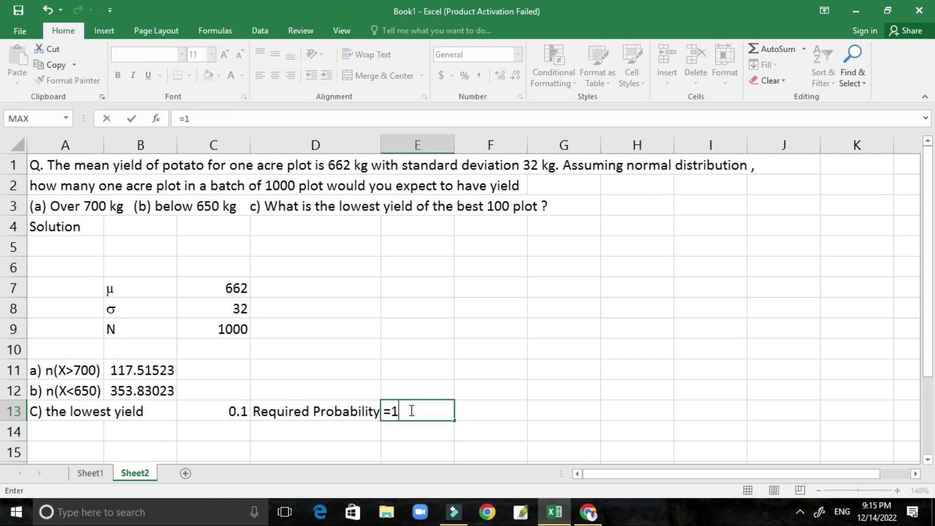
pyautogui.write('-')
pyautogui.click(225, 412)
pyautogui.press('Return')
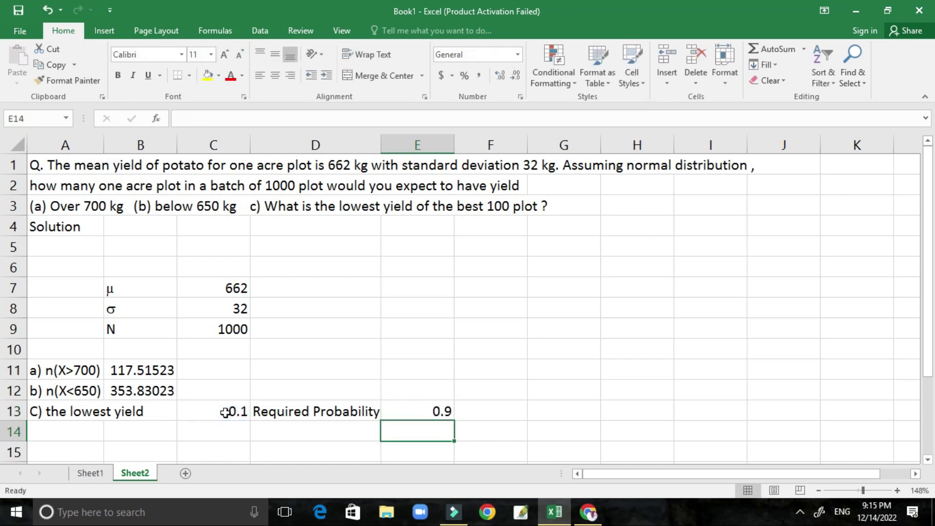
pyautogui.click(504, 413)
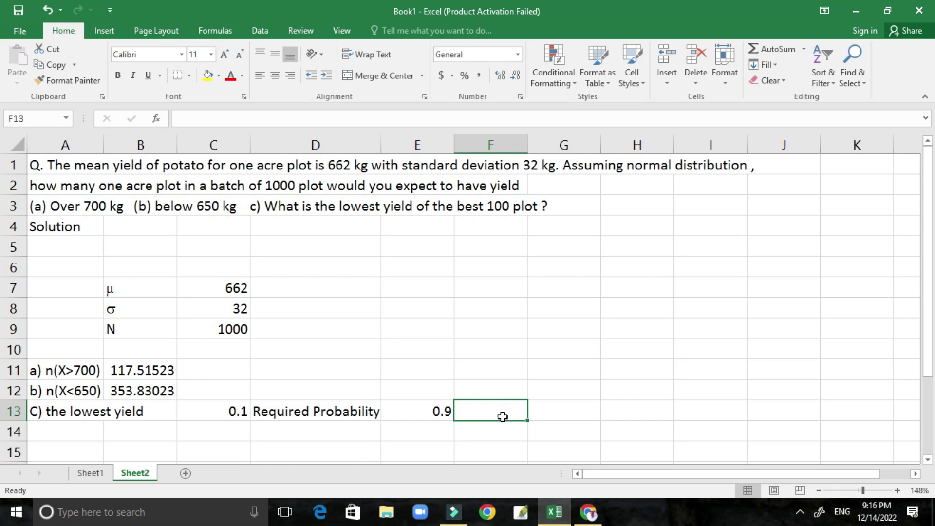
# Clear the mistyped entry and start a NORM.INV formula in F13.
pyautogui.write('norm')
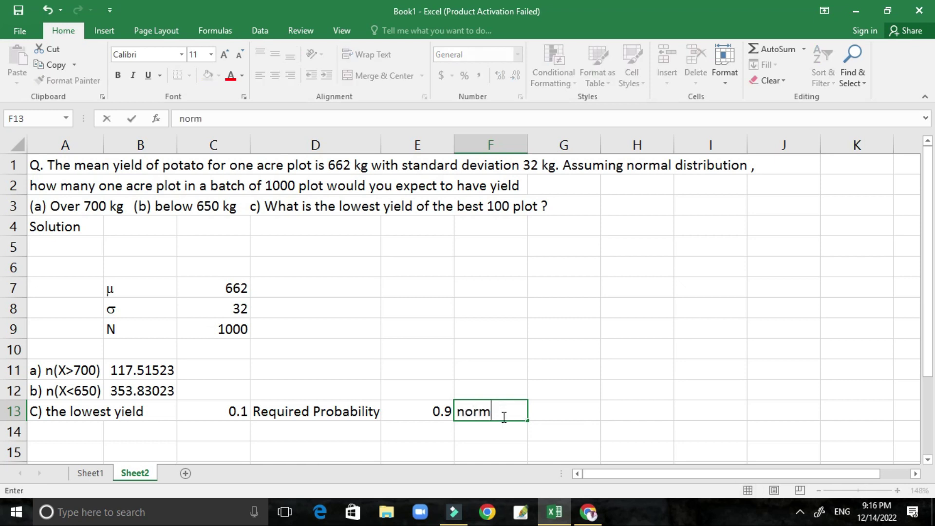
pyautogui.press('BackSpace')
pyautogui.press('BackSpace')
pyautogui.press('BackSpace')
pyautogui.press('BackSpace')
pyautogui.click(488, 430)
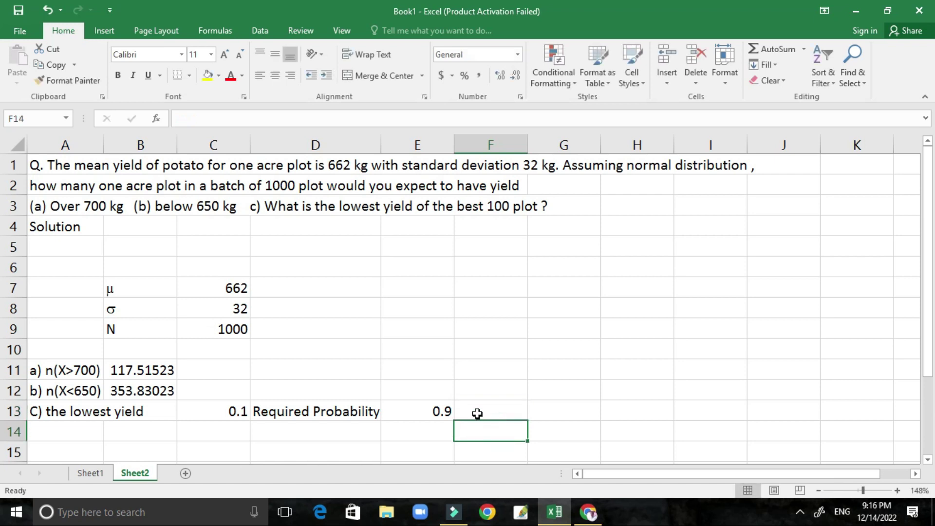
pyautogui.click(478, 413)
pyautogui.write('-')
pyautogui.press('BackSpace')
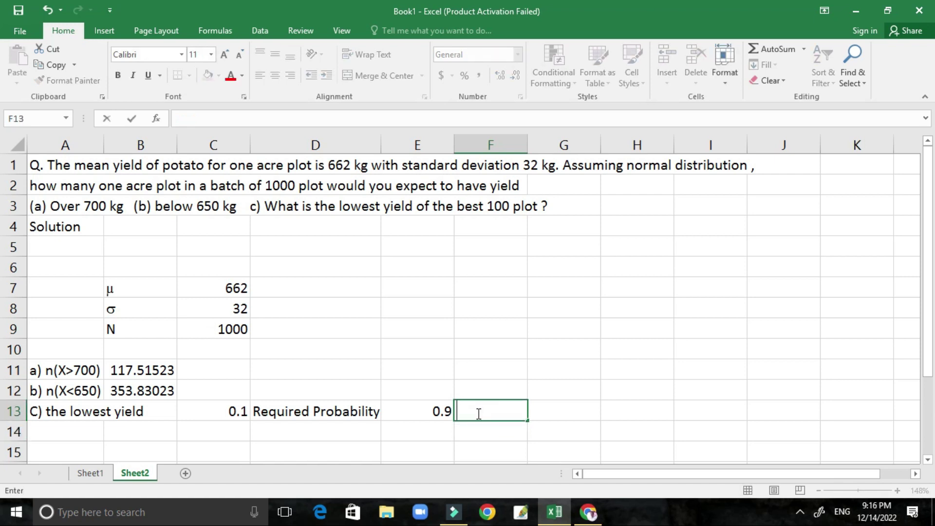
pyautogui.write('=norm')
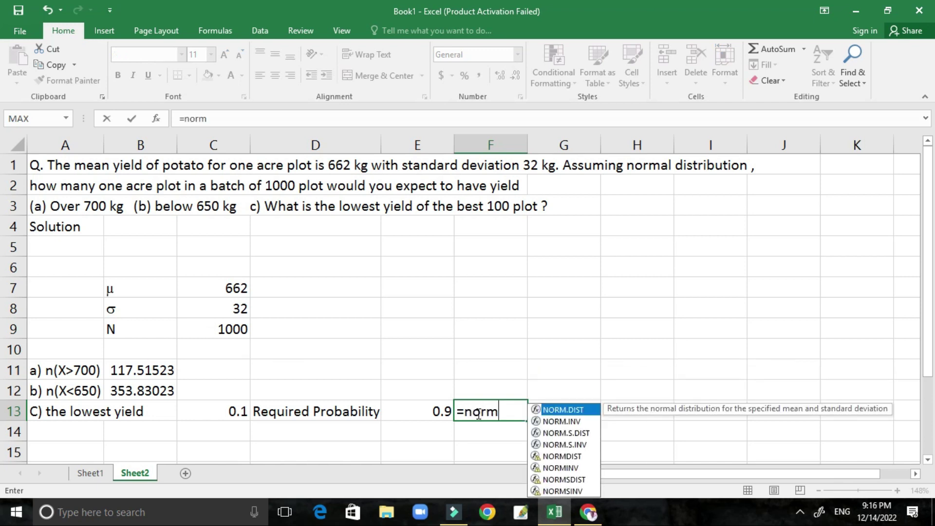
pyautogui.doubleClick(571, 420)
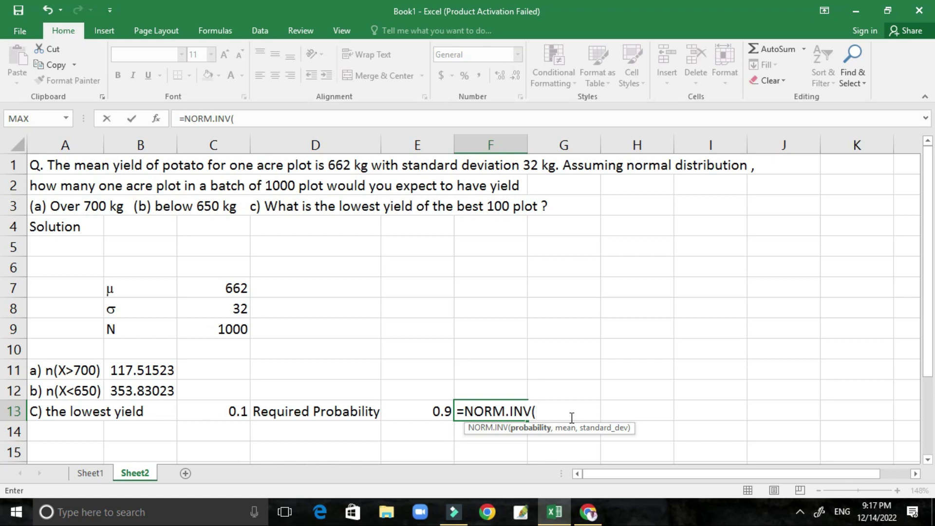
# Complete =NORM.INV(E13,C7,C8) so F13 shows the lowest yield 703.00965.
pyautogui.click(409, 409)
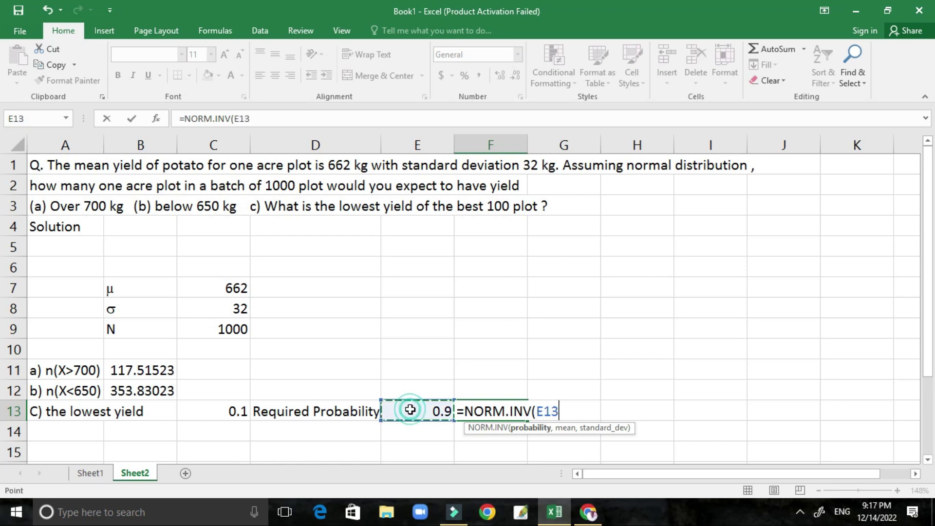
pyautogui.write(',')
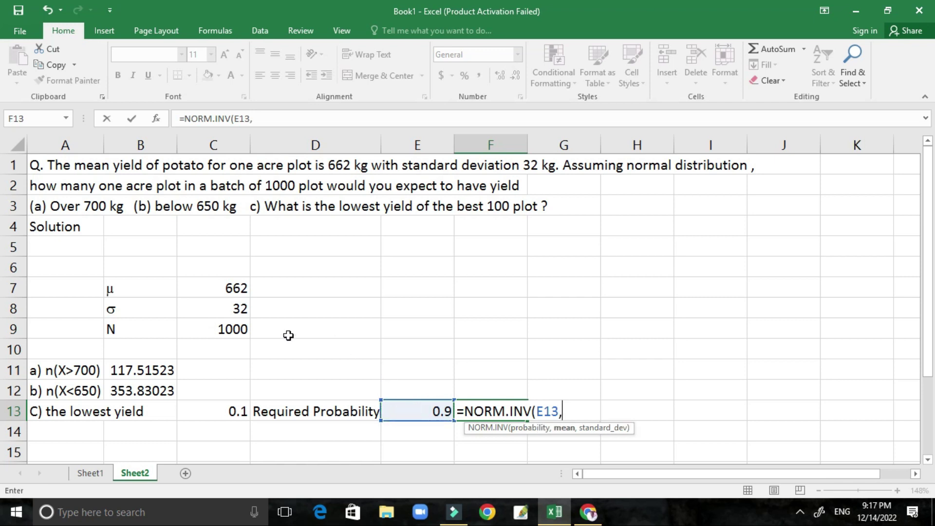
pyautogui.click(221, 291)
pyautogui.write(',')
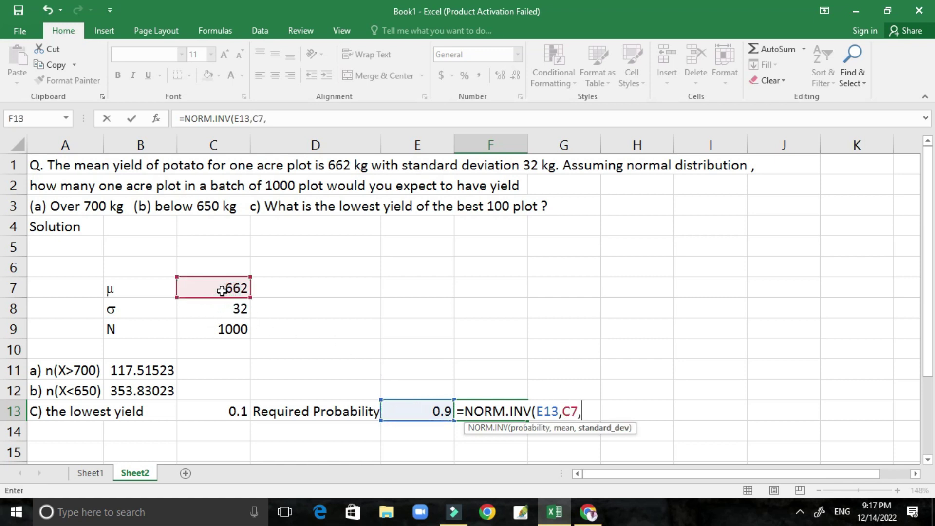
pyautogui.click(219, 314)
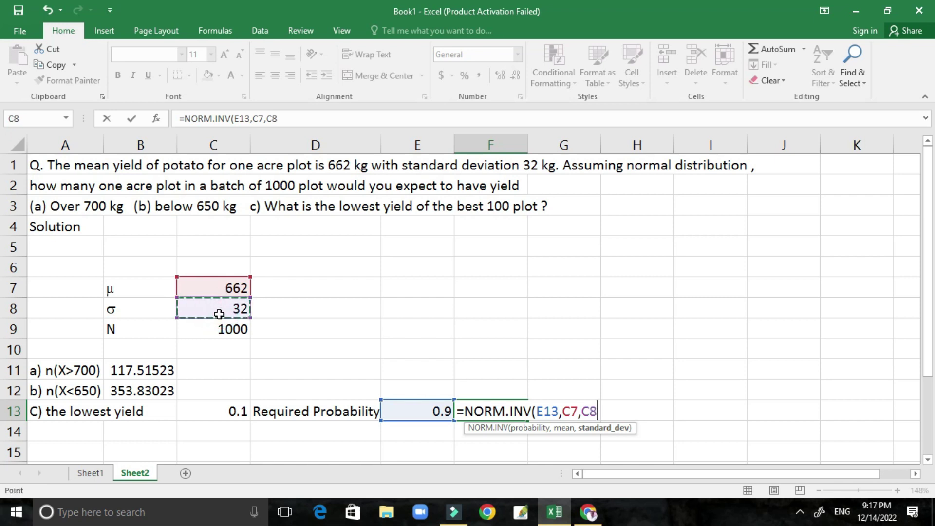
pyautogui.write(')')
pyautogui.press('Return')
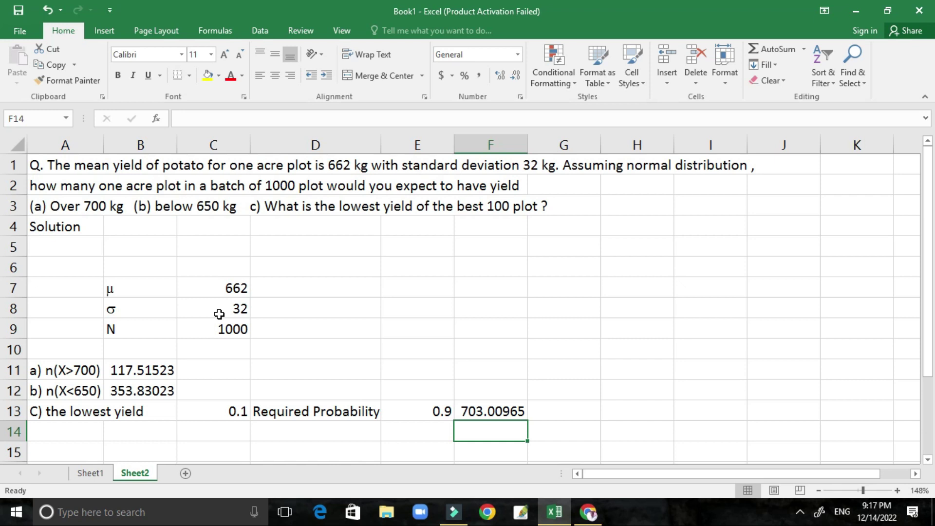